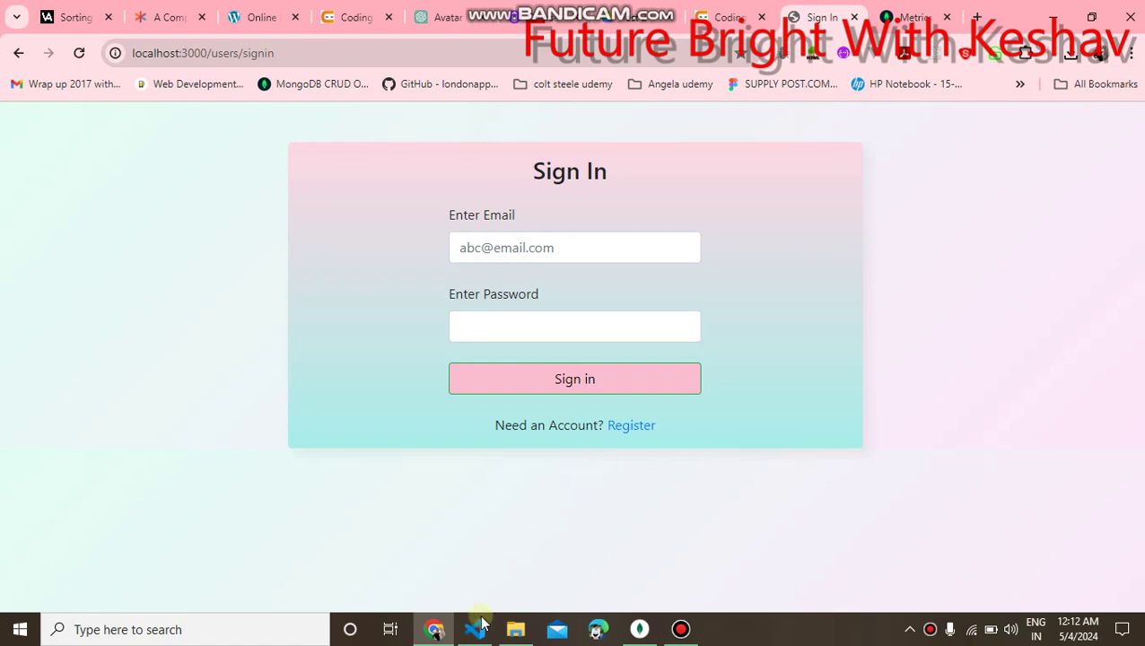
Bring up the project in VS Code and open the add_student.ejs form template.
{"action": "left_click", "coordinate": [471, 630]}
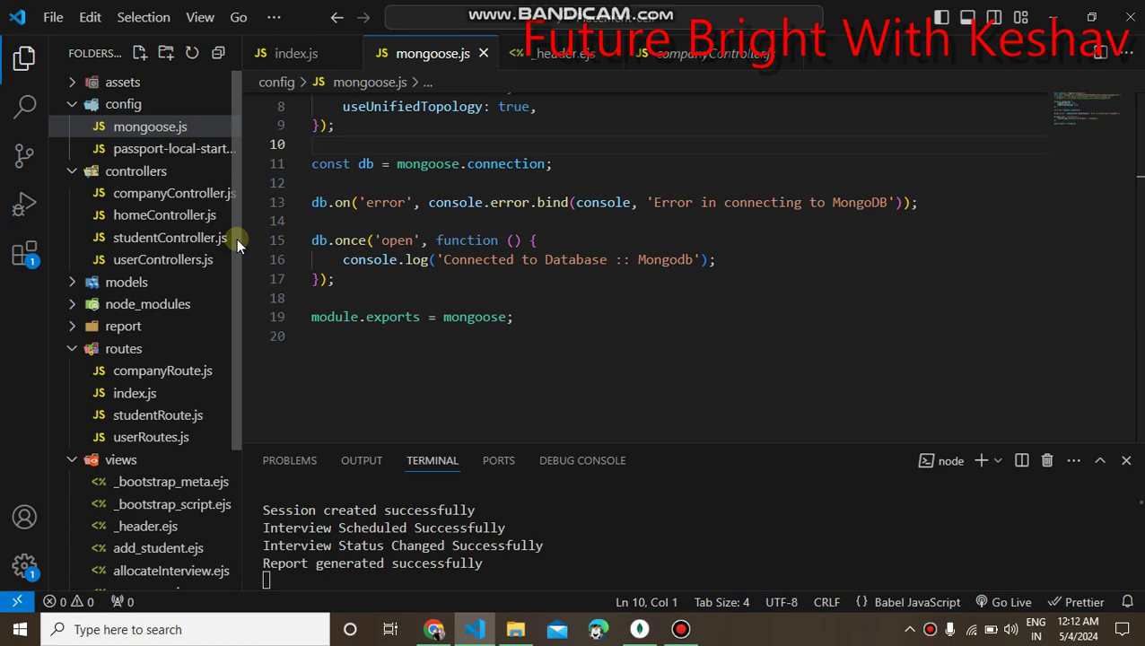
{"action": "left_click_drag", "start_coordinate": [236, 238], "coordinate": [226, 394]}
{"action": "left_click", "coordinate": [143, 364]}
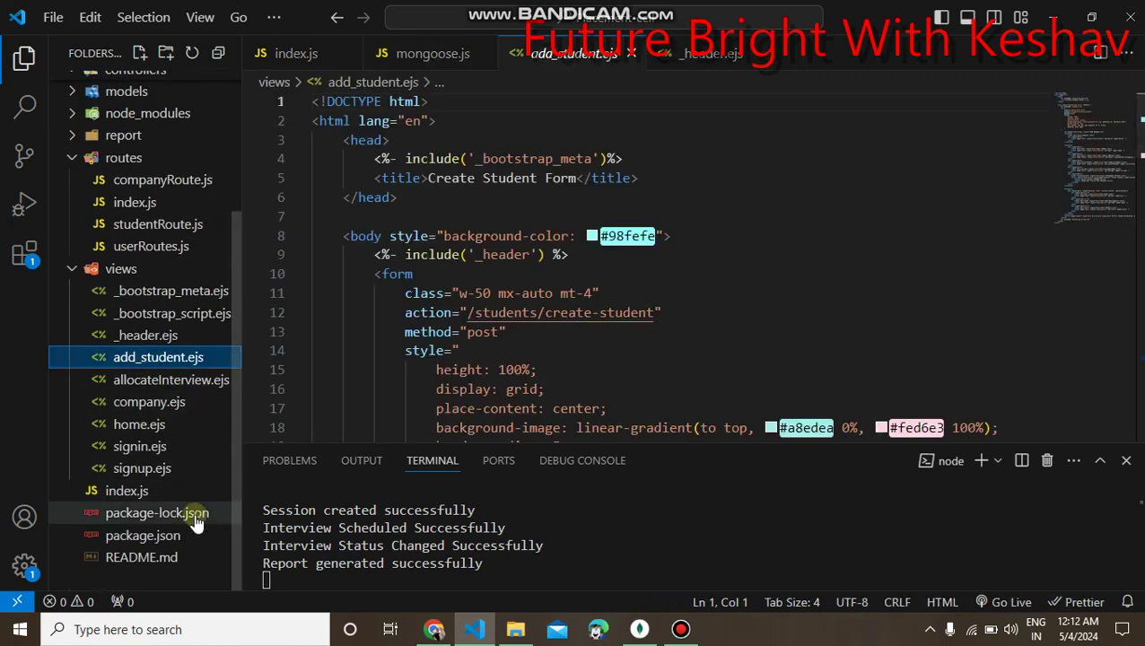
Review the database connection string in mongoose.js, then return to the browser's Sign In page.
{"action": "left_click_drag", "start_coordinate": [234, 293], "coordinate": [235, 174]}
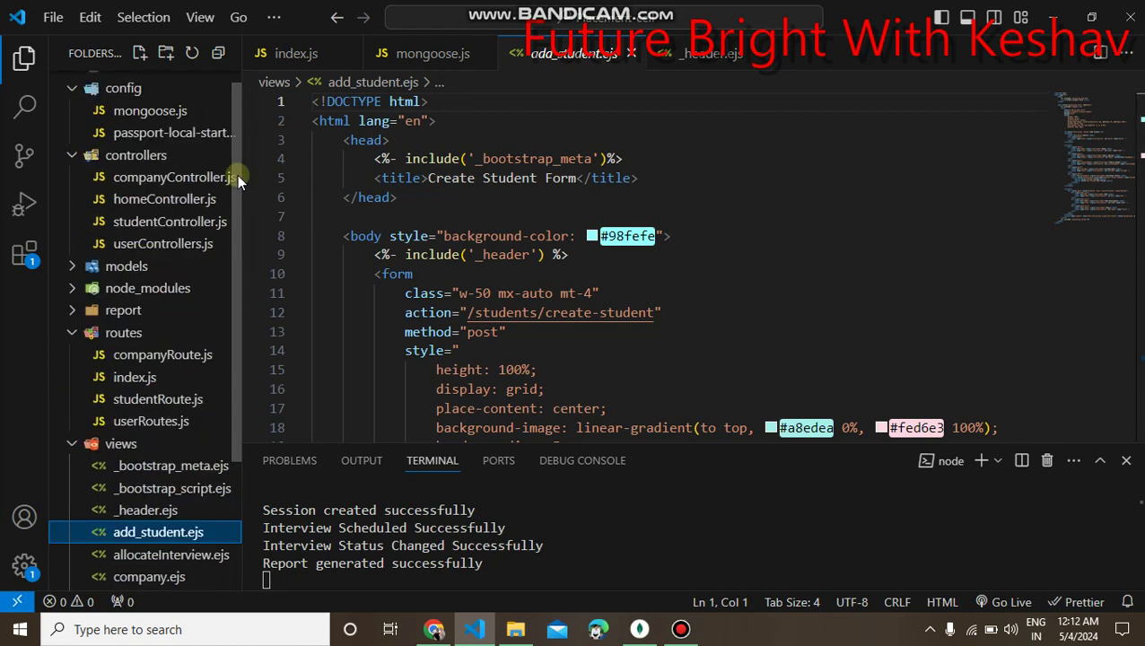
{"action": "left_click", "coordinate": [165, 120]}
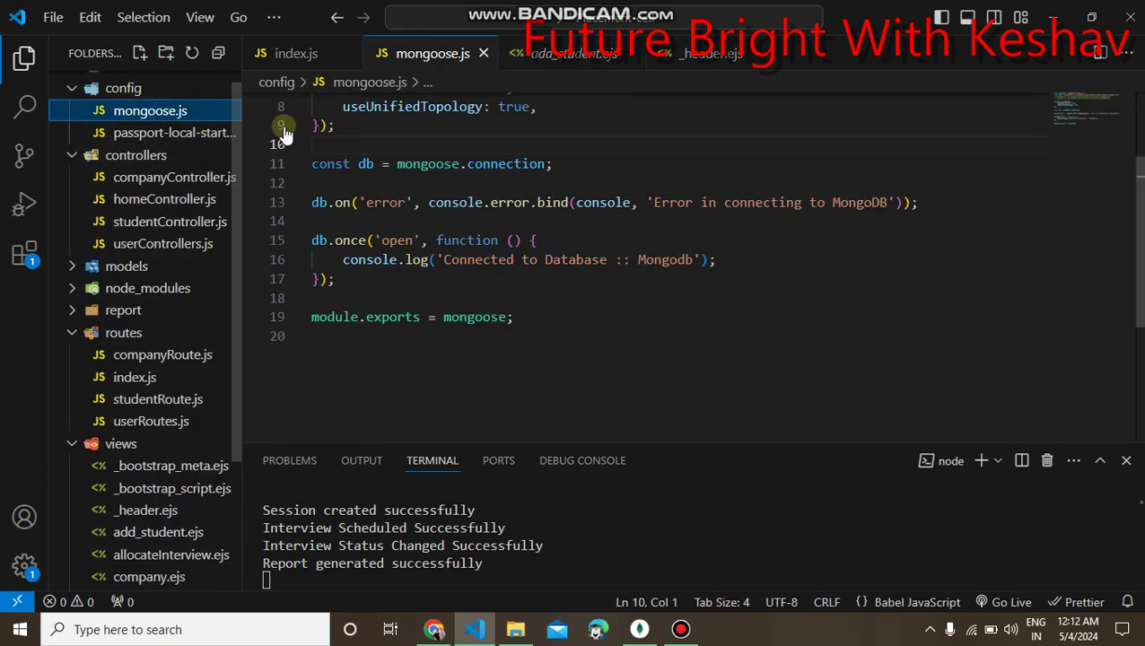
{"action": "scroll", "coordinate": [1140, 136], "scroll_direction": "up", "scroll_amount": 2}
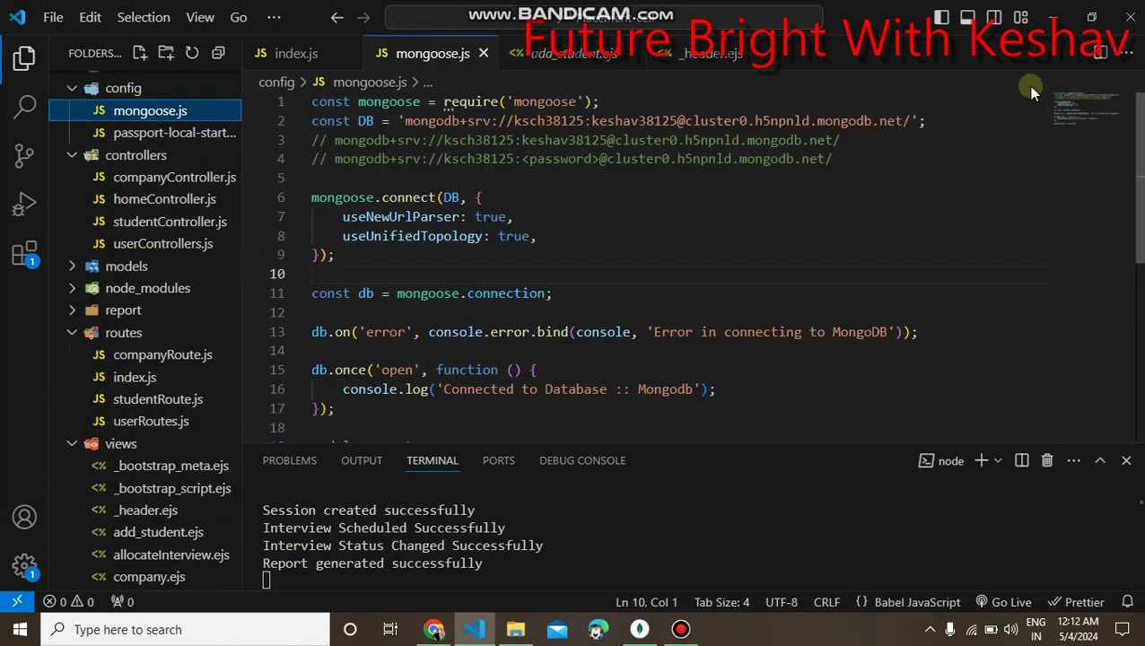
{"action": "left_click_drag", "start_coordinate": [929, 120], "coordinate": [405, 120]}
{"action": "left_click", "coordinate": [636, 196]}
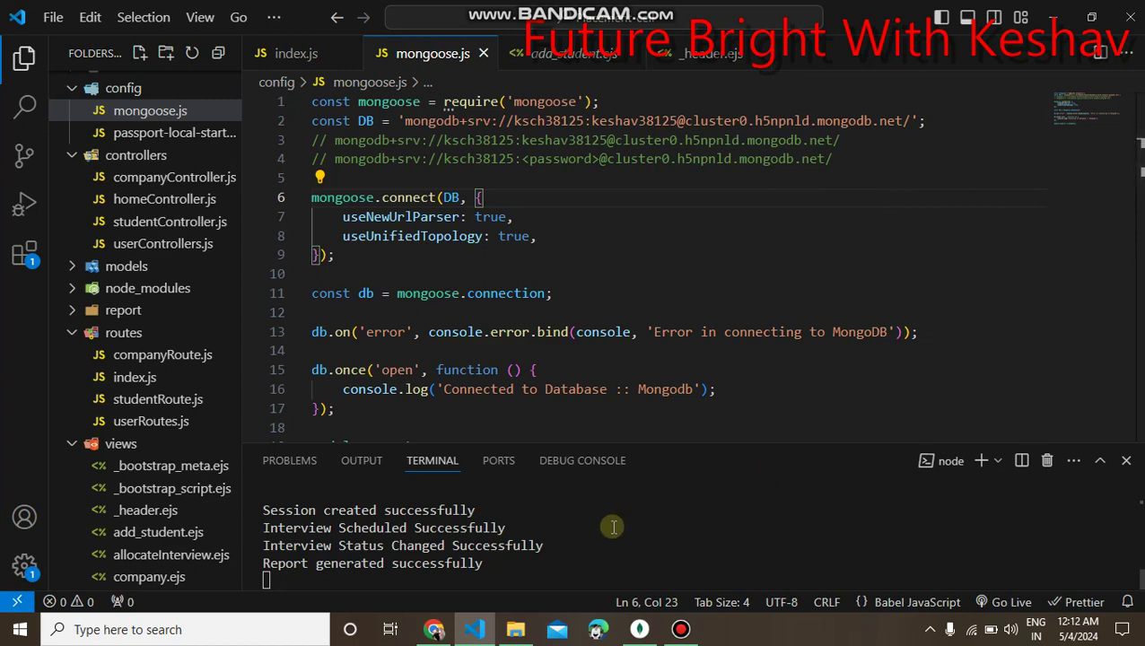
{"action": "left_click", "coordinate": [481, 633]}
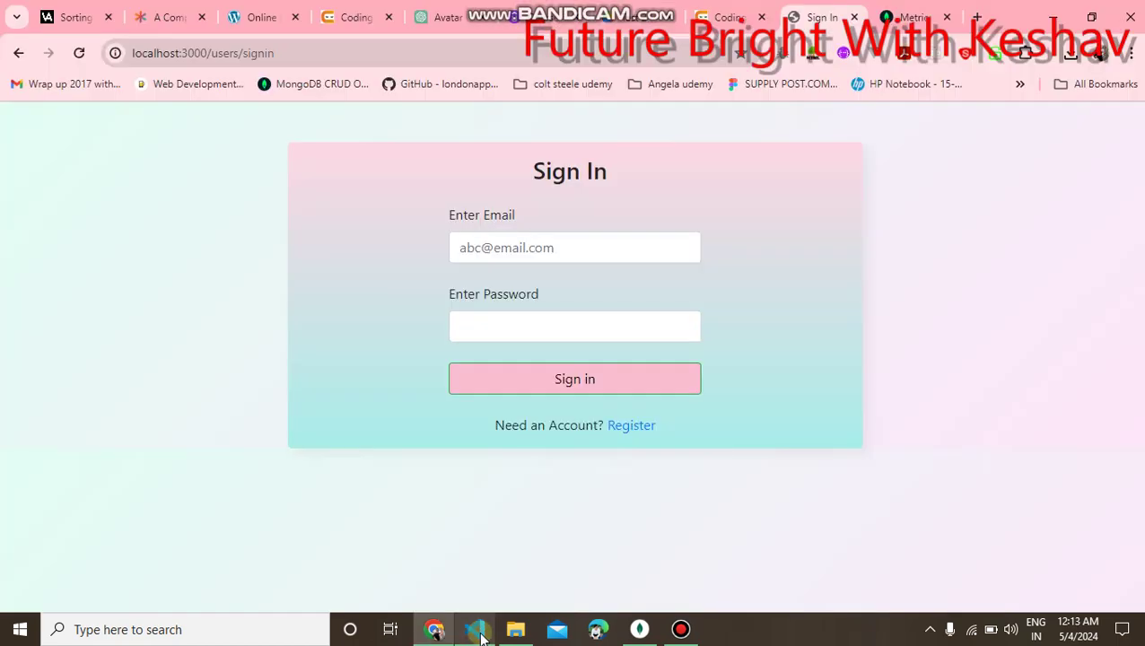
Register a new account with the user's name, e-mail and matching password via Sign Up.
{"action": "left_click", "coordinate": [690, 483]}
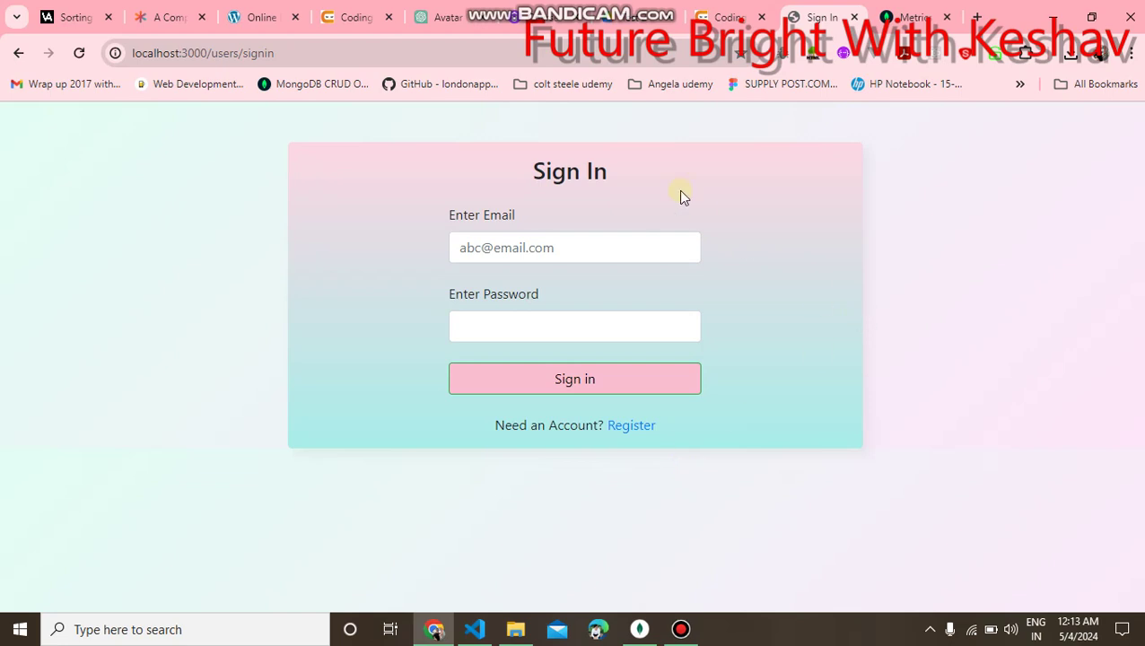
{"action": "left_click", "coordinate": [637, 427]}
{"action": "left_click", "coordinate": [526, 259]}
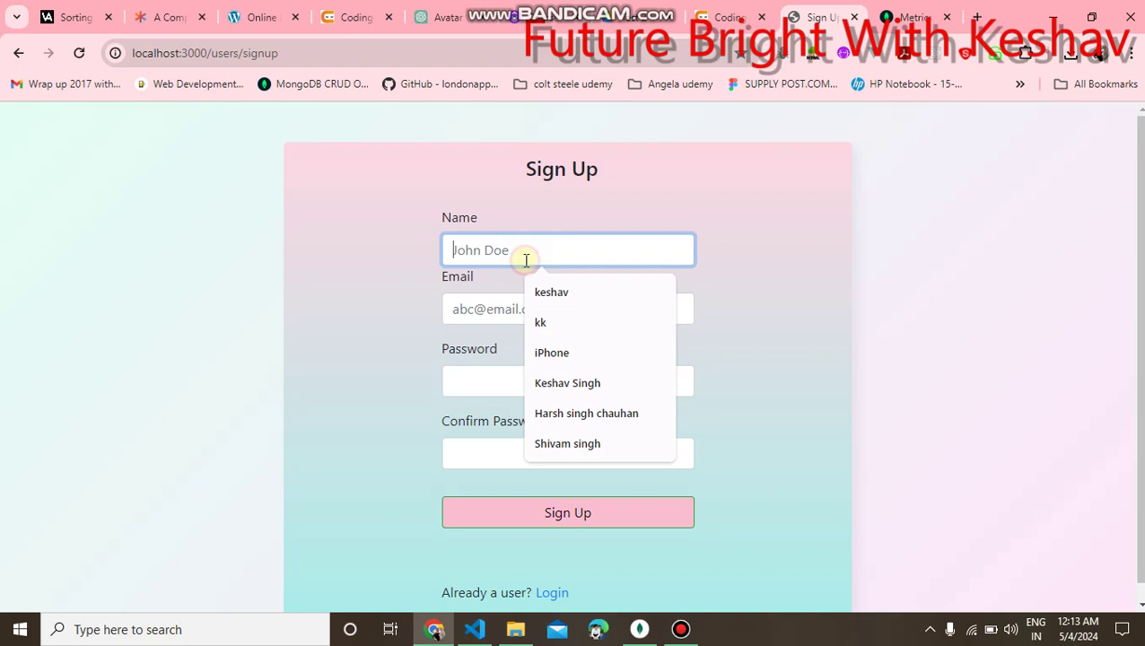
{"action": "type", "text": "john"}
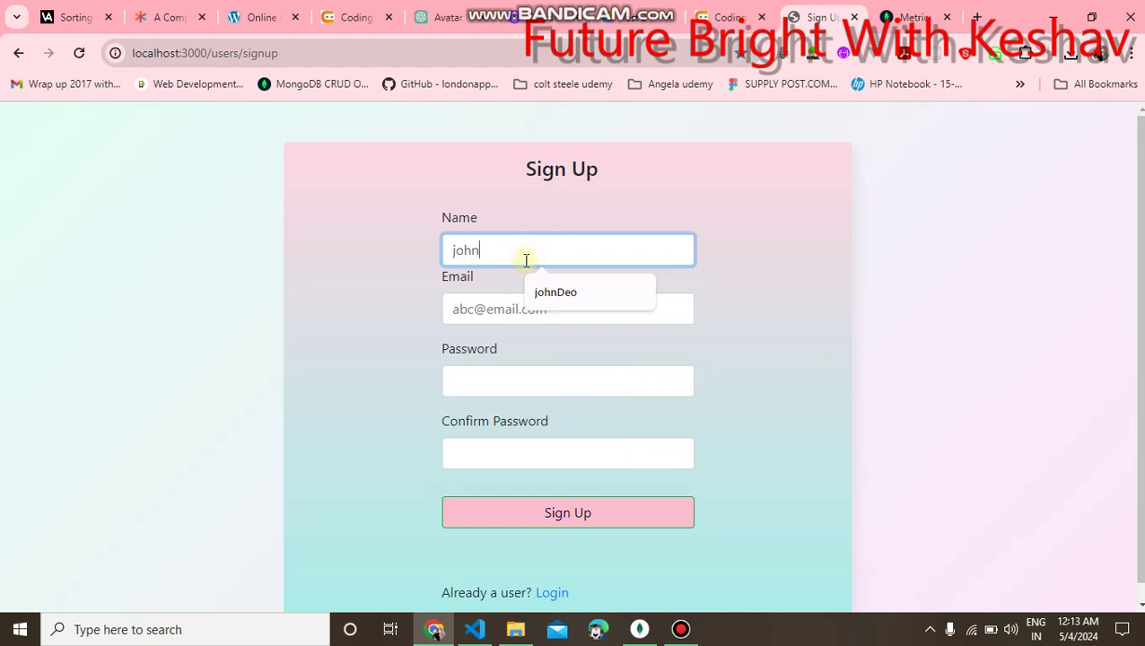
{"action": "key", "text": "Tab"}
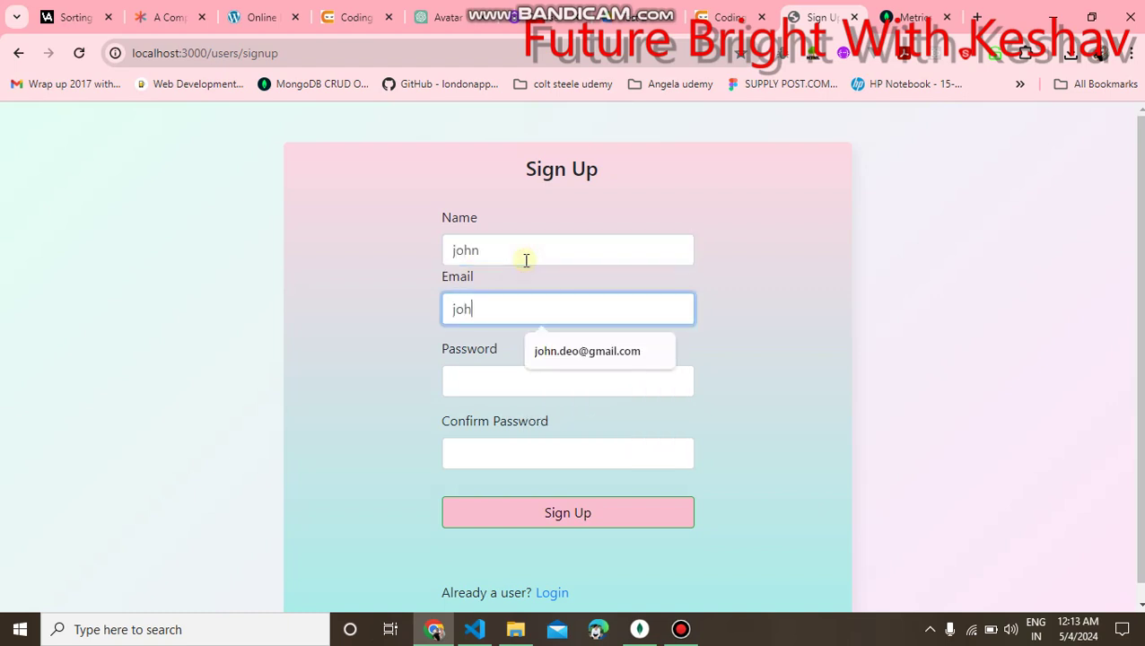
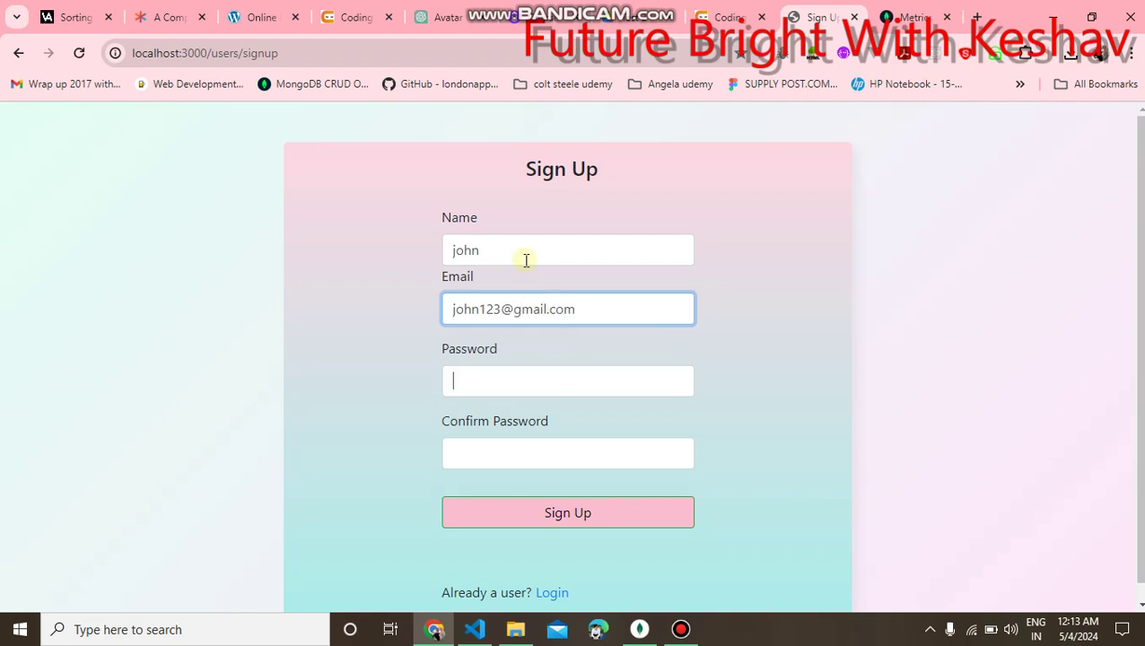
{"action": "type", "text": "1234"}
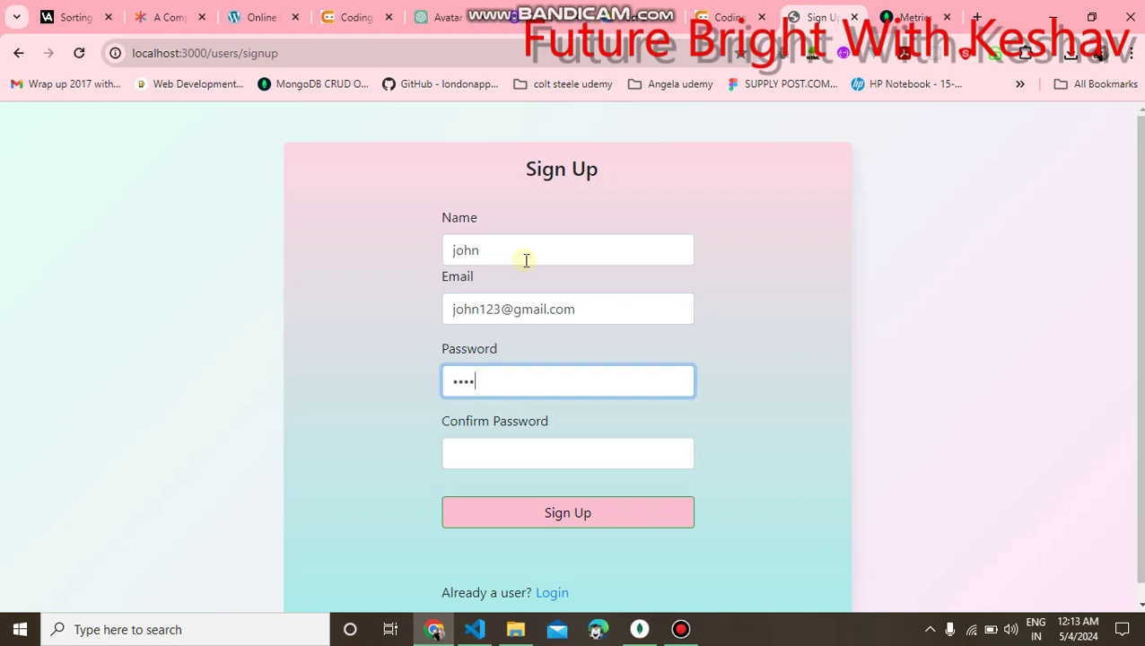
{"action": "key", "text": "Tab"}
{"action": "type", "text": "12"}
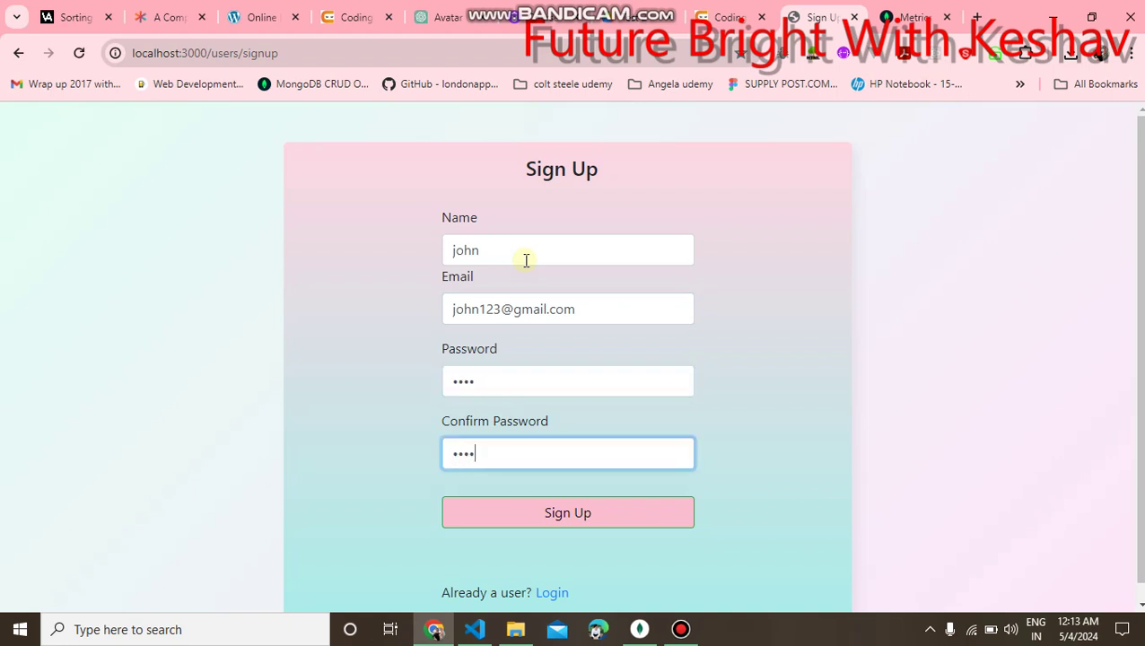
{"action": "left_click", "coordinate": [538, 512]}
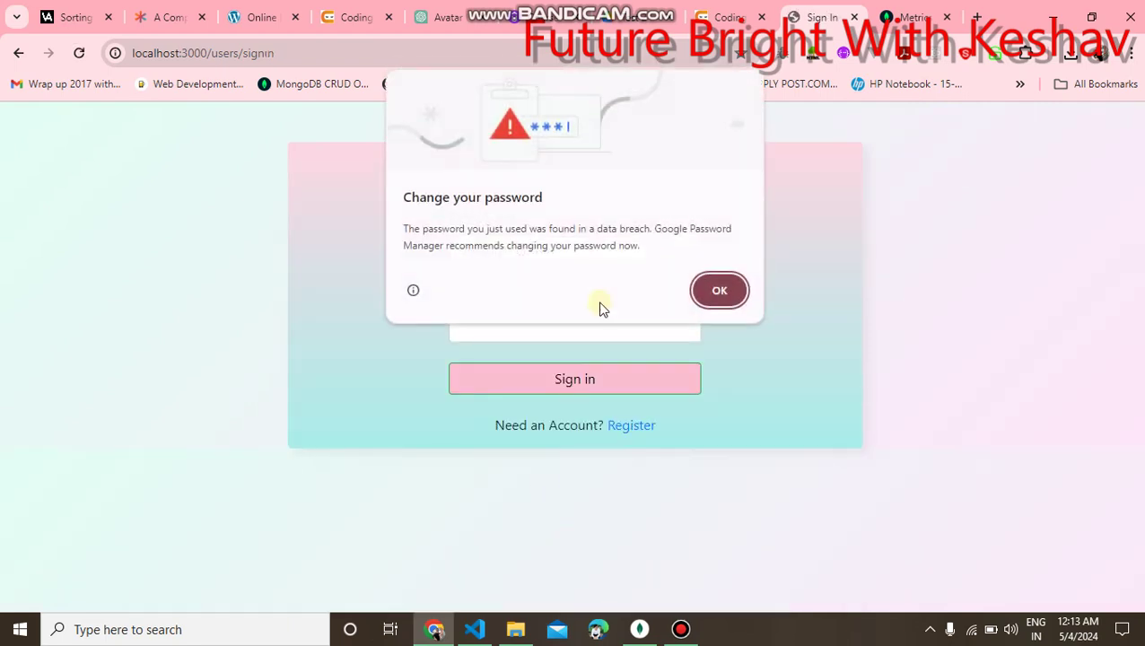
Dismiss Chrome's breach warning and sign in with the new account's e-mail and password.
{"action": "left_click", "coordinate": [719, 290]}
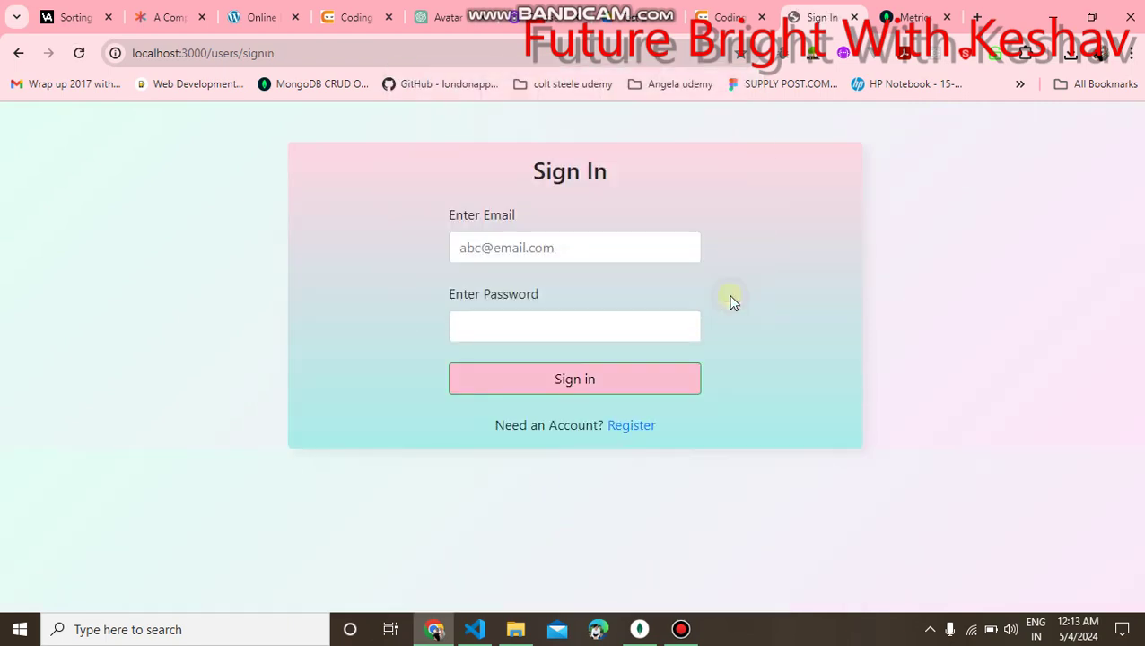
{"action": "left_click", "coordinate": [522, 246]}
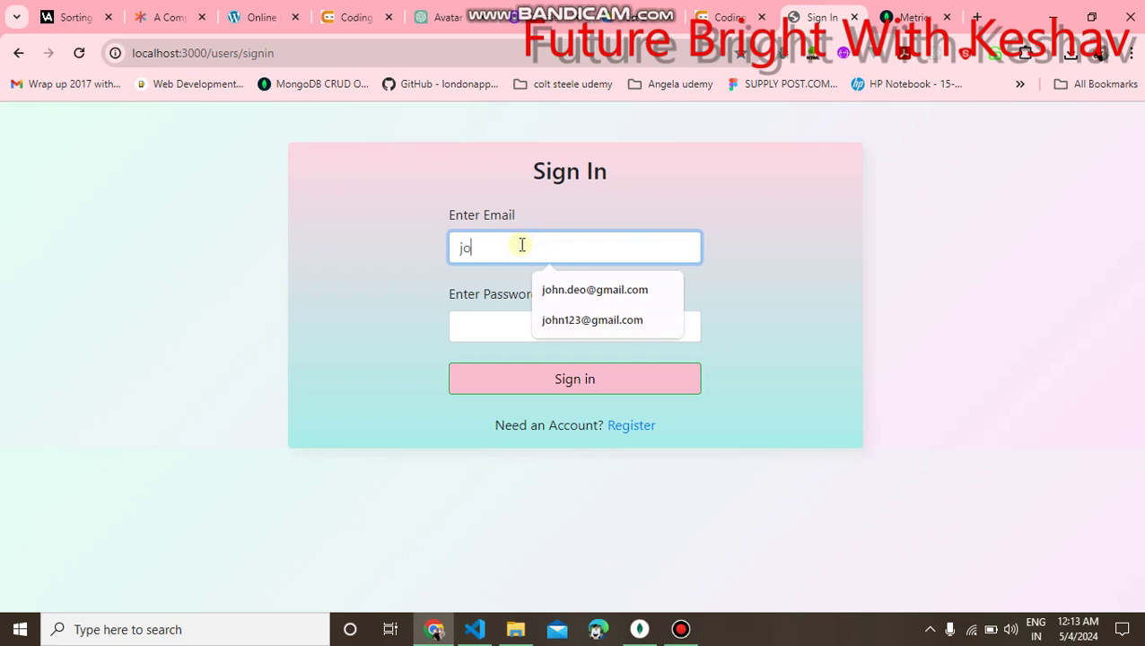
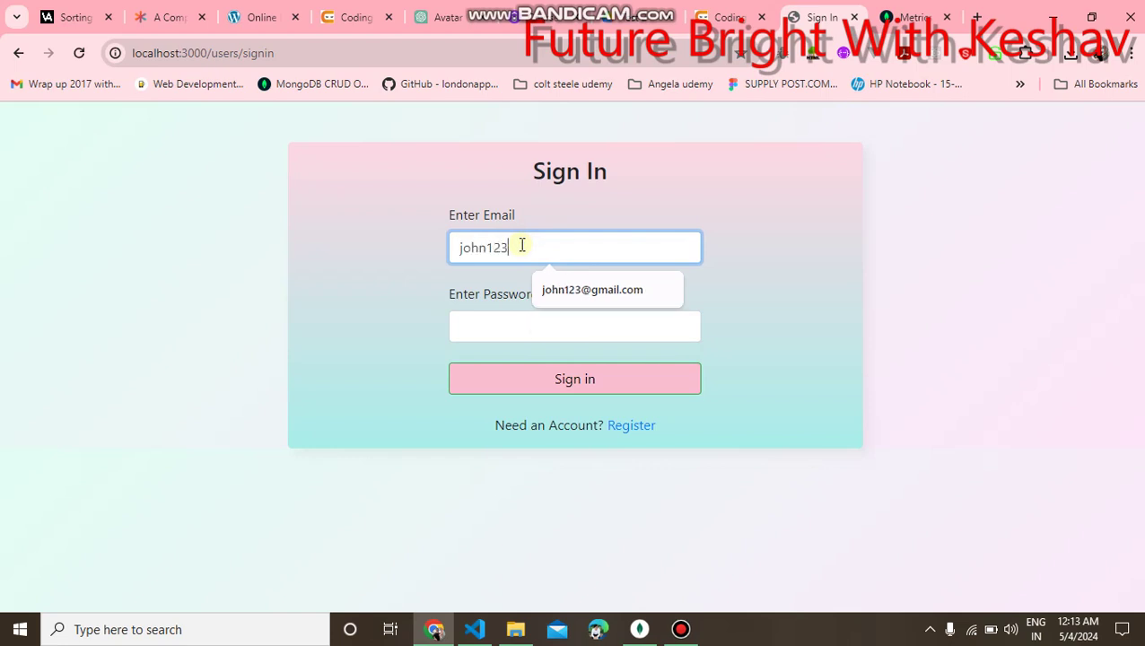
{"action": "key", "text": "Tab"}
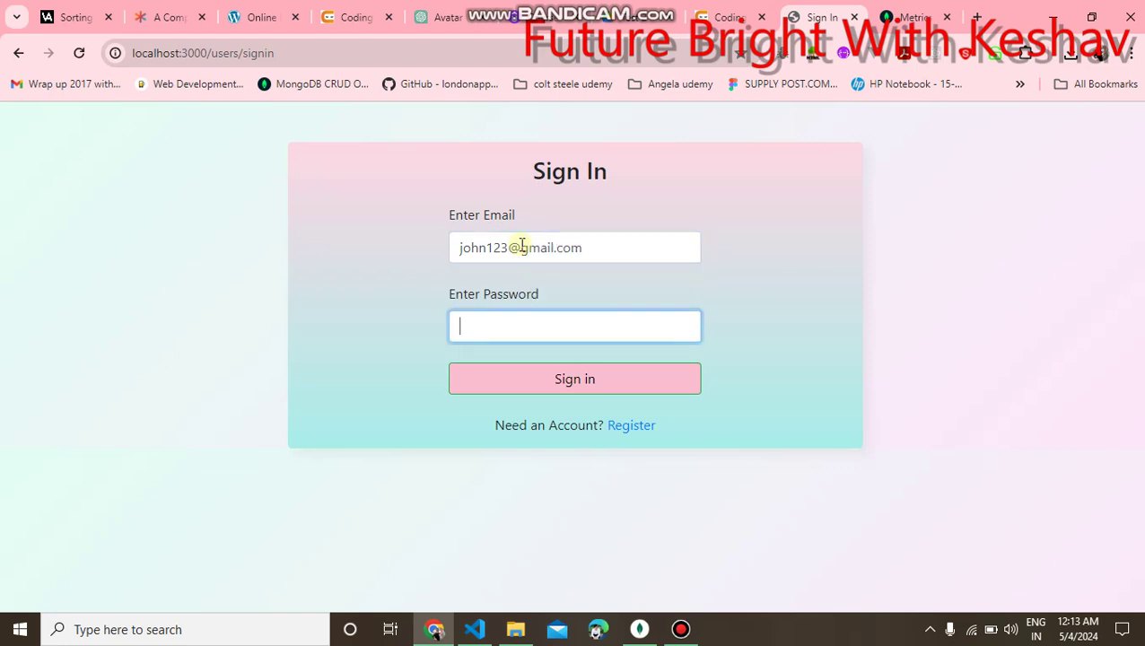
{"action": "type", "text": "1234"}
{"action": "left_click", "coordinate": [561, 380]}
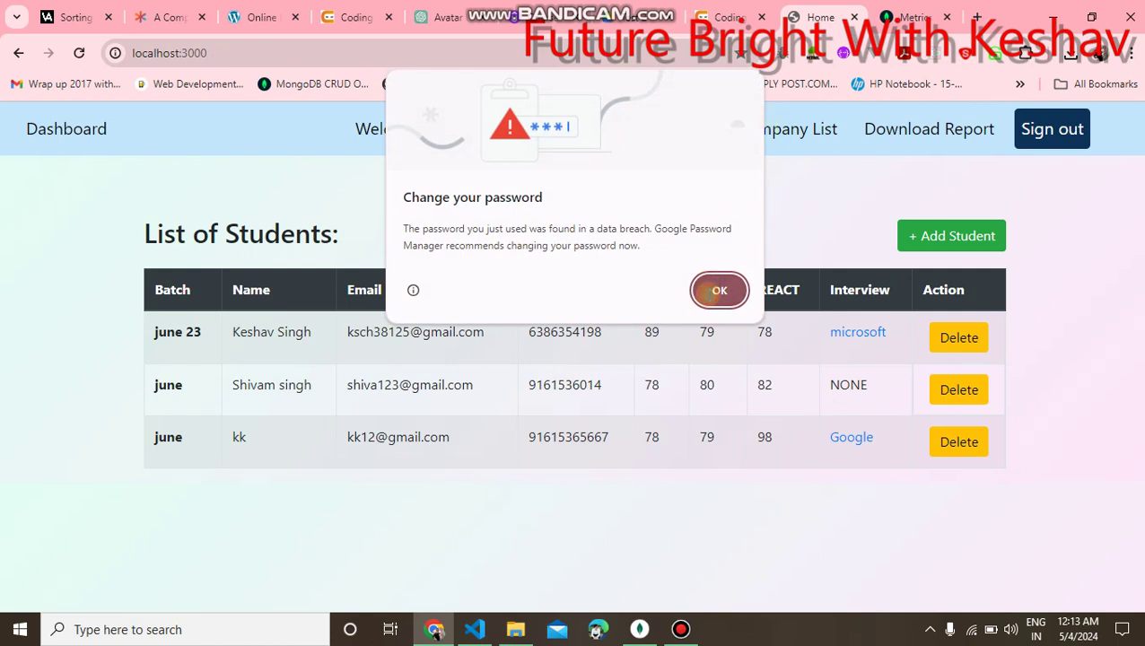
Dismiss the breach warning, delete the student whose interview is NONE, and open Add Student.
{"action": "left_click", "coordinate": [719, 290]}
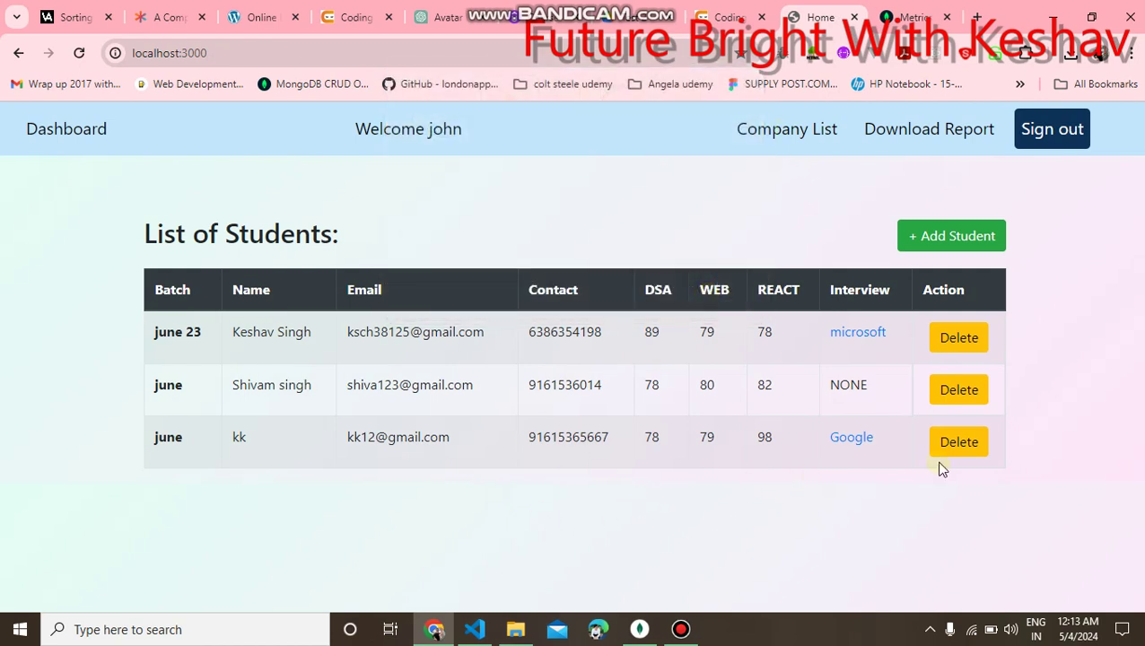
{"action": "left_click_drag", "start_coordinate": [1041, 450], "coordinate": [793, 327]}
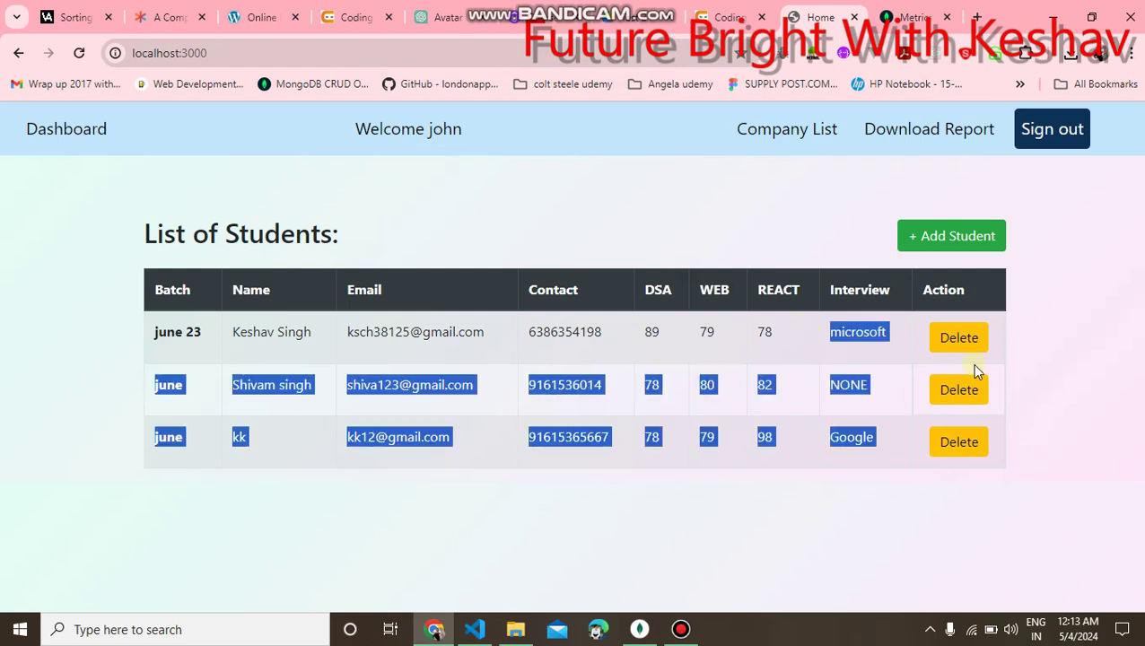
{"action": "left_click", "coordinate": [1029, 382]}
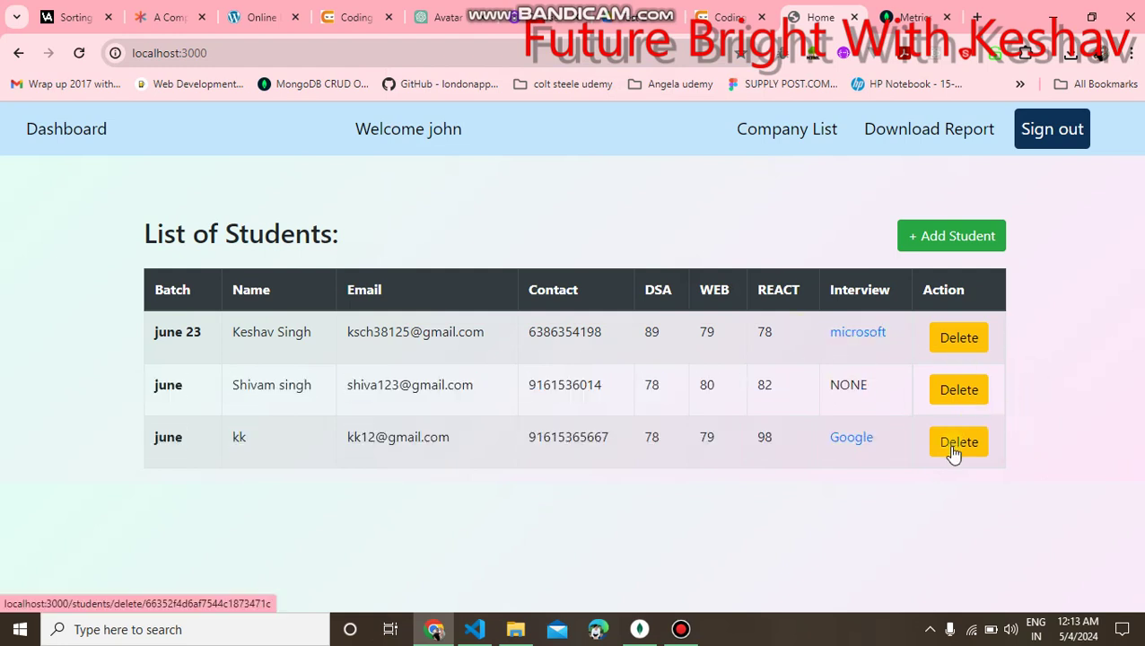
{"action": "left_click", "coordinate": [954, 401]}
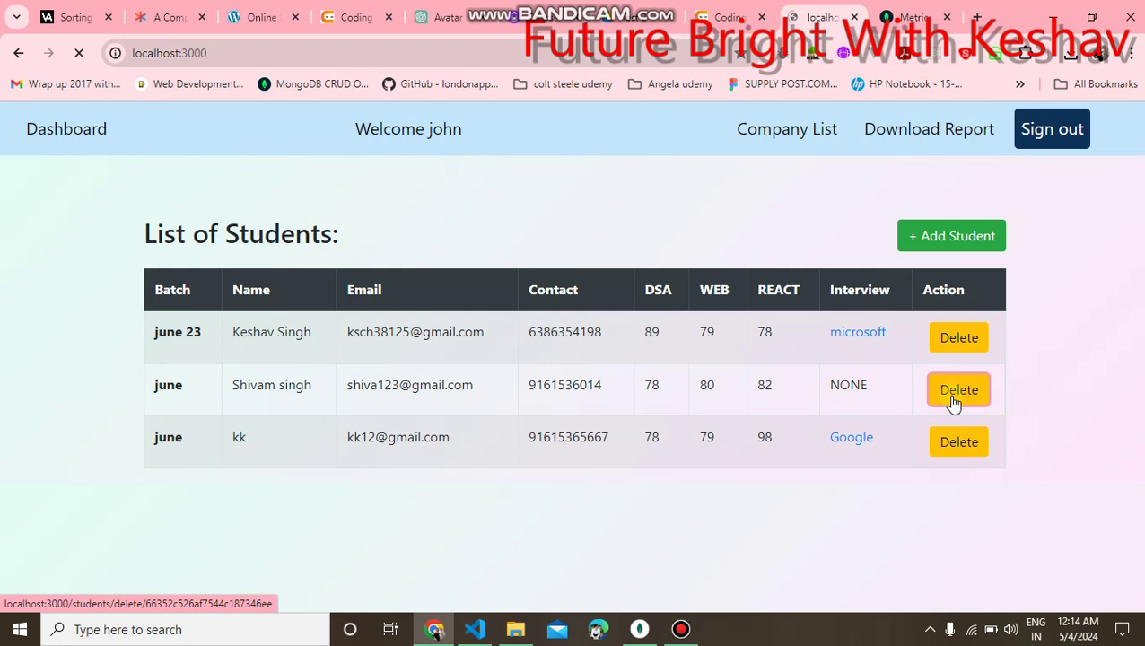
{"action": "left_click", "coordinate": [968, 236]}
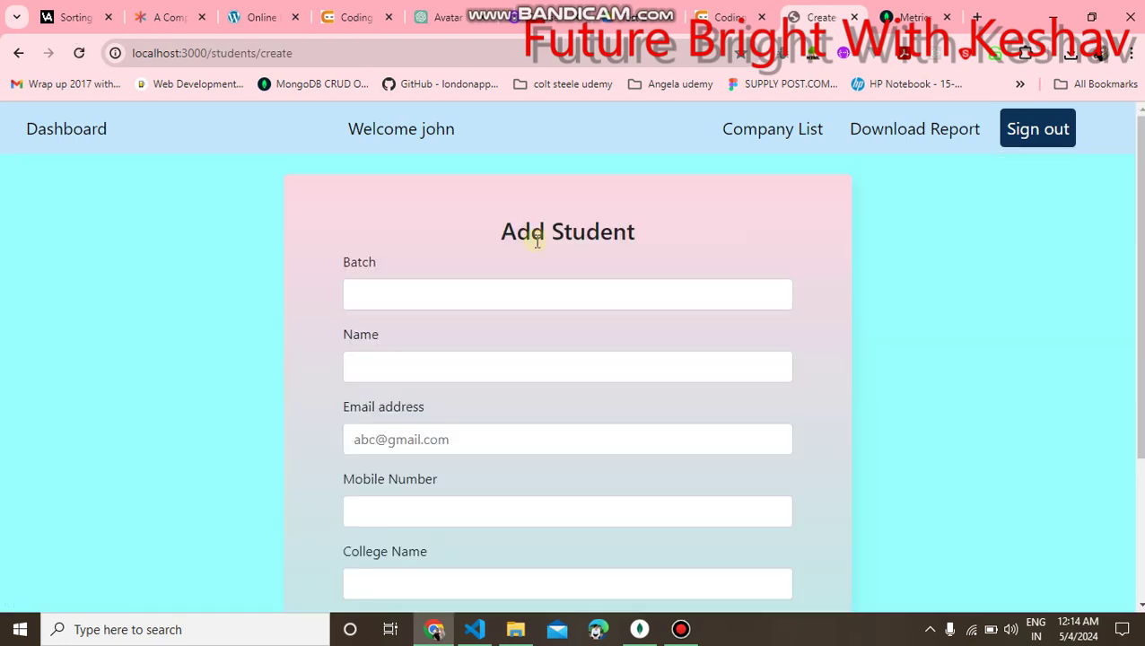
Enter batch june, the student's name, mobile, e-mail and college rasv.
{"action": "left_click", "coordinate": [445, 294]}
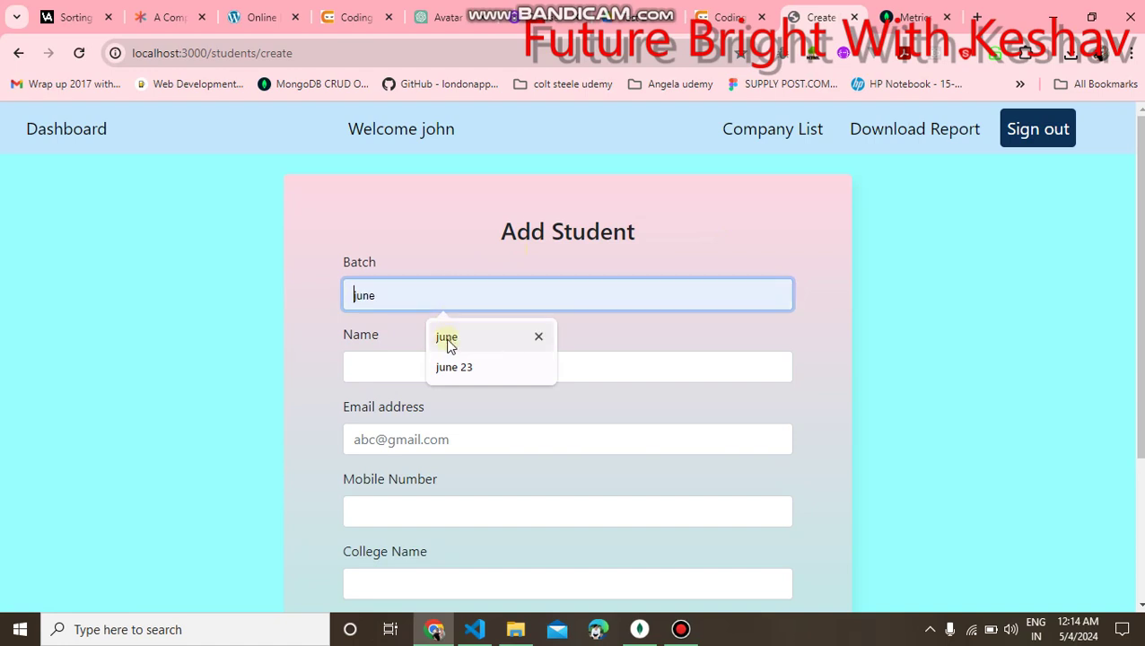
{"action": "left_click", "coordinate": [446, 337]}
{"action": "left_click", "coordinate": [448, 367]}
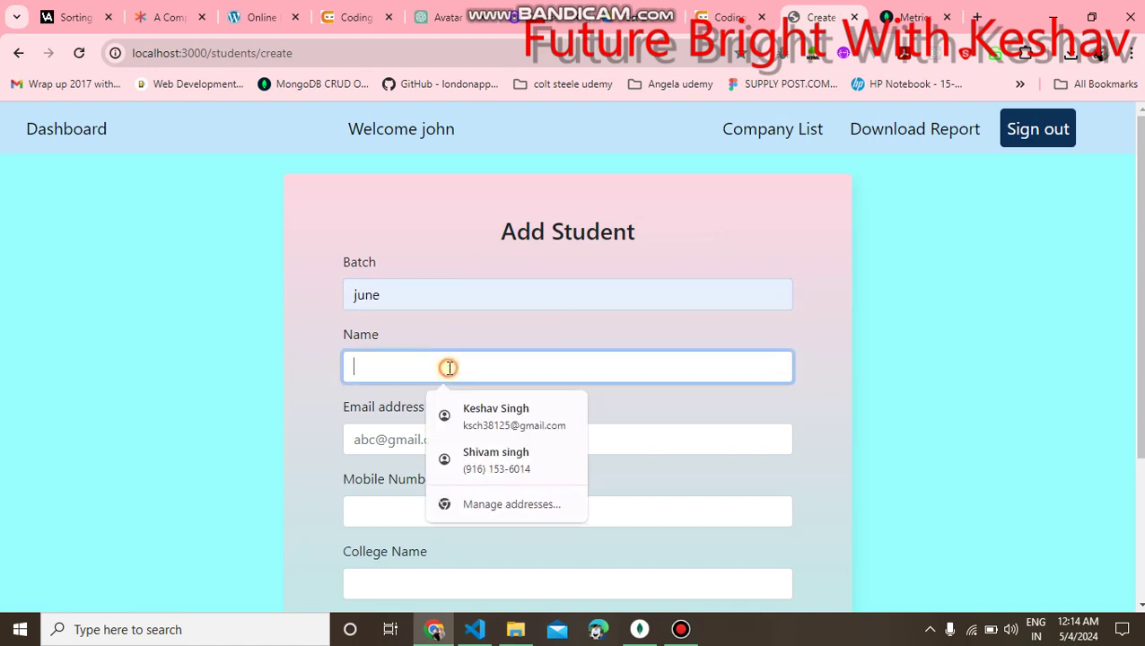
{"action": "left_click", "coordinate": [468, 453]}
{"action": "left_click", "coordinate": [489, 438]}
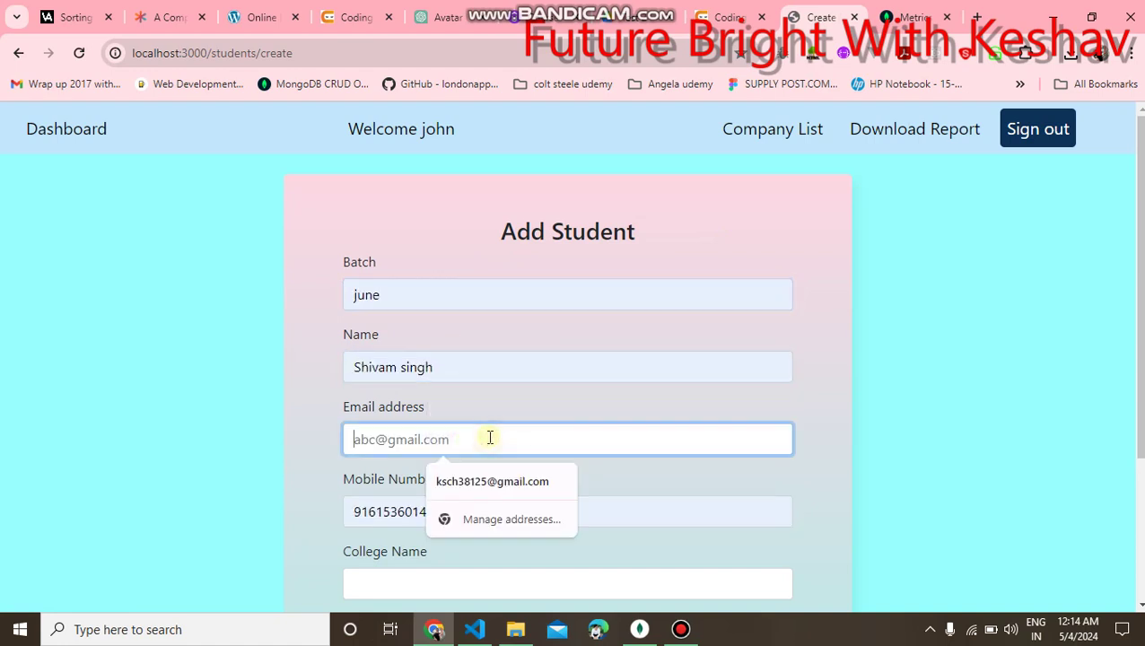
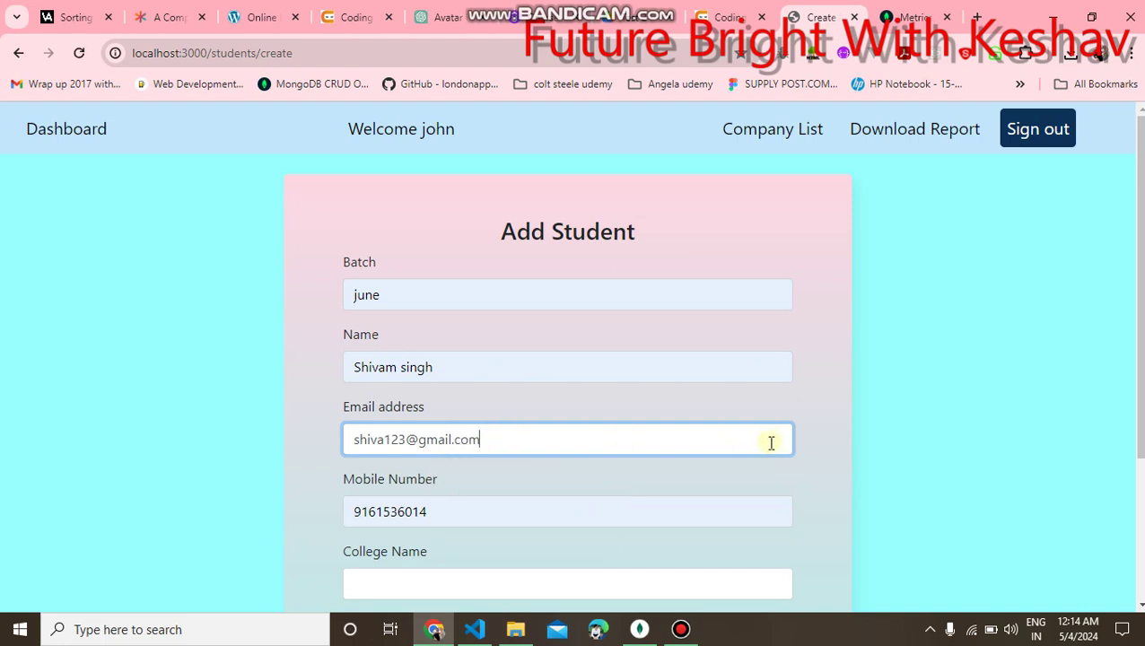
{"action": "left_click", "coordinate": [577, 584]}
{"action": "type", "text": "rasv"}
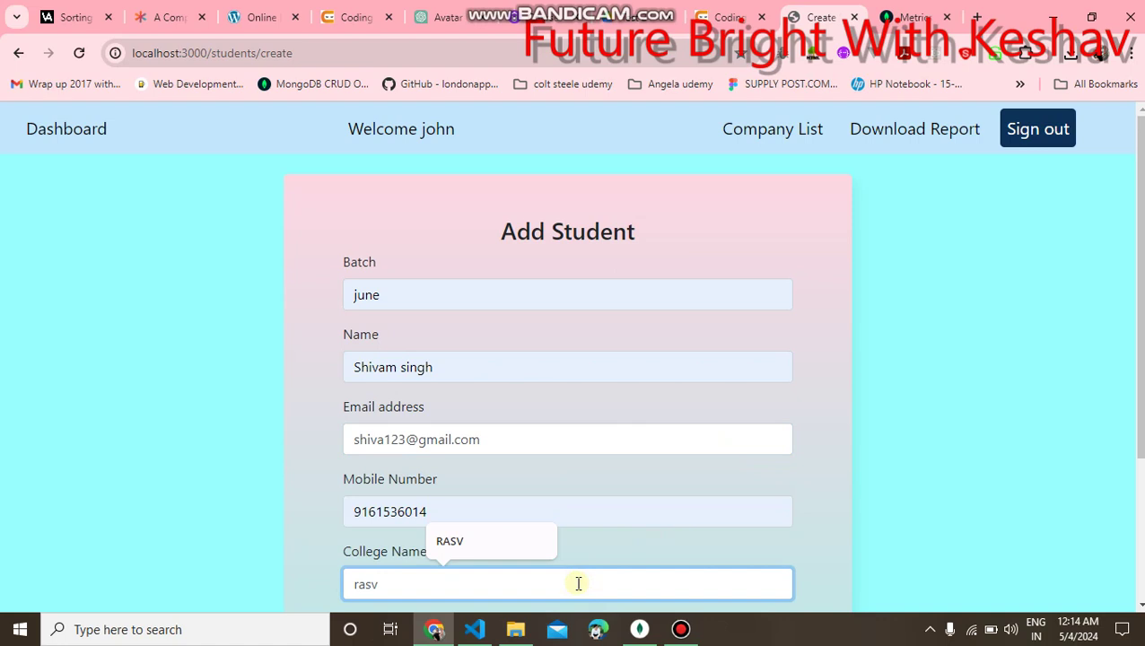
Set status Not Placed with DSA 78, Web Development 79, React 82, and create the student.
{"action": "scroll", "coordinate": [577, 584], "scroll_direction": "down", "scroll_amount": 3}
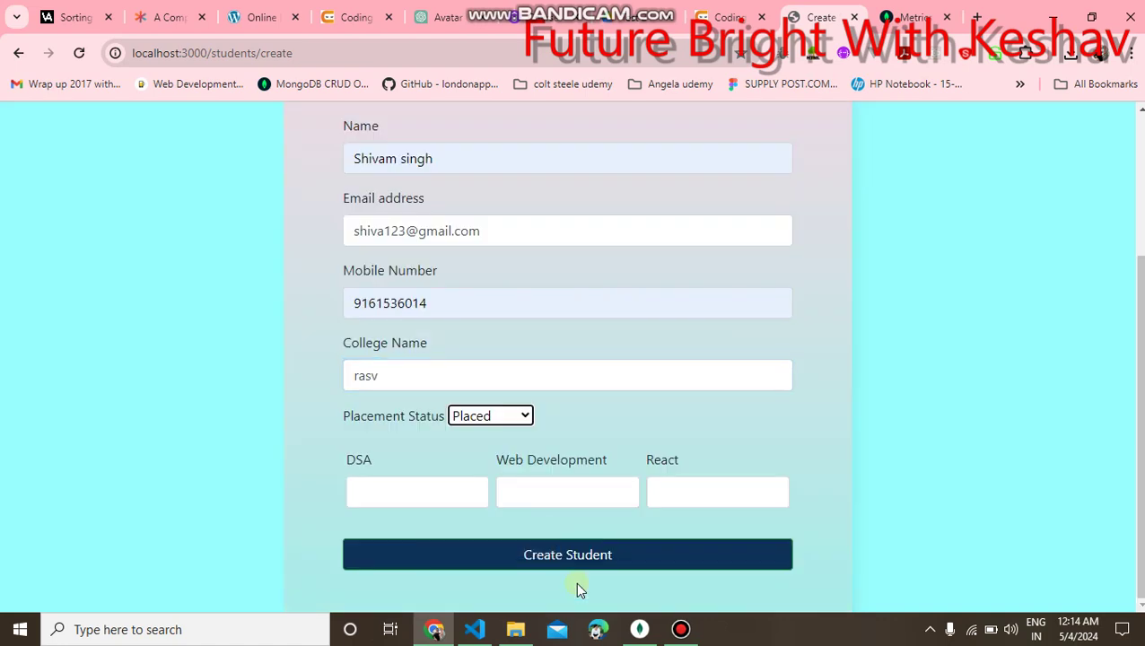
{"action": "left_click", "coordinate": [493, 415]}
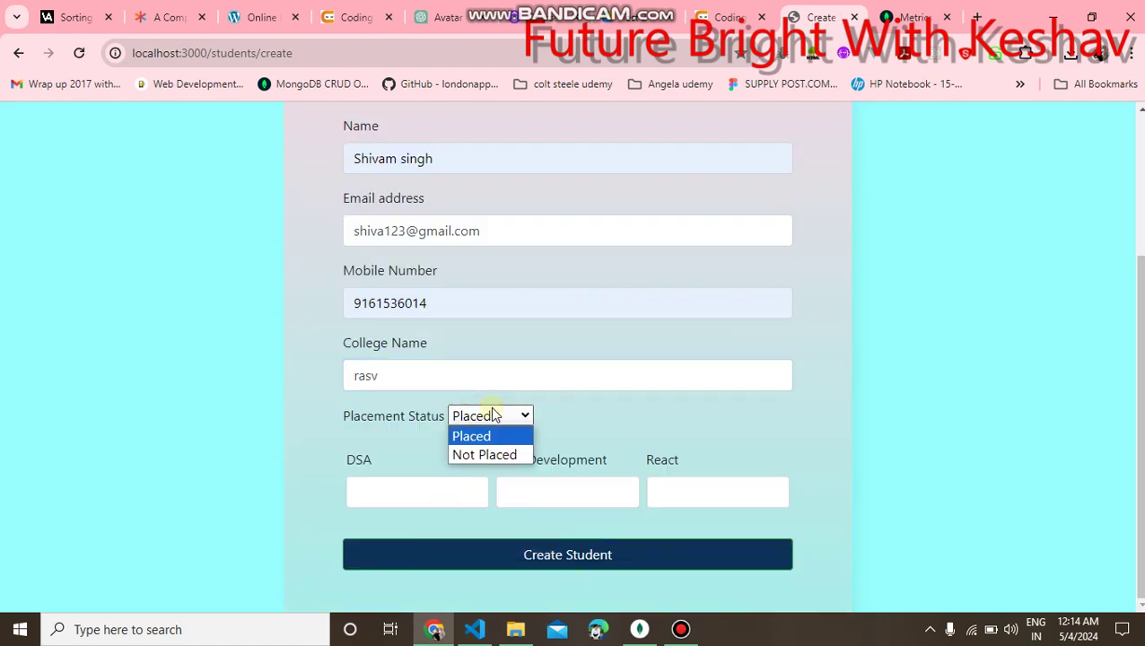
{"action": "left_click", "coordinate": [487, 456]}
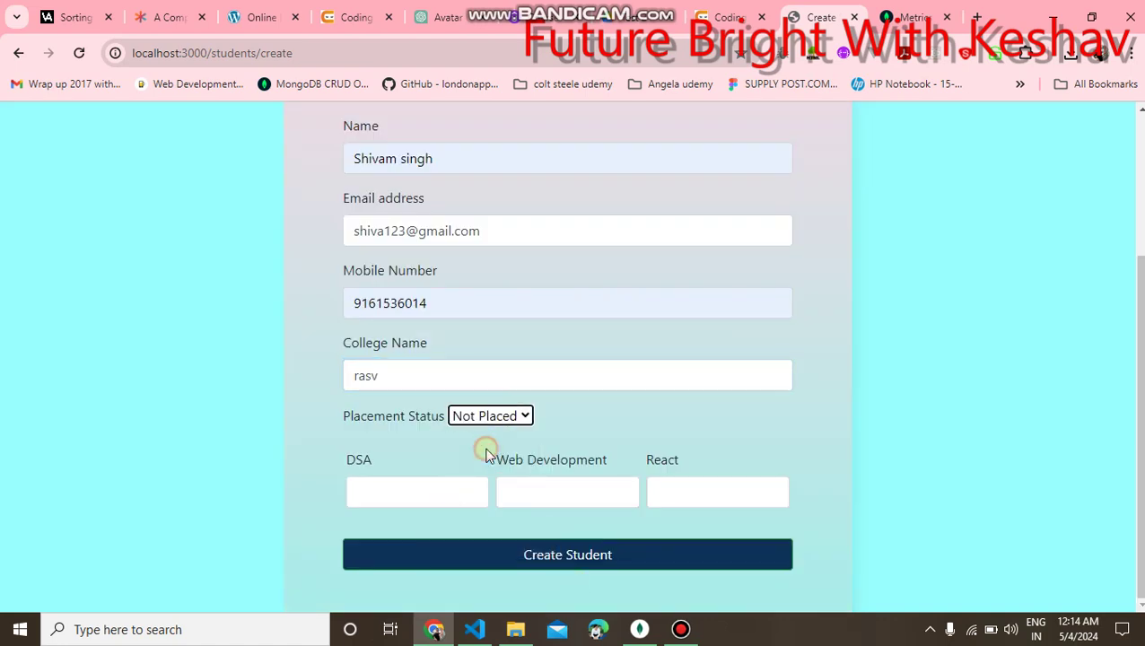
{"action": "left_click", "coordinate": [417, 494]}
{"action": "left_click", "coordinate": [419, 536]}
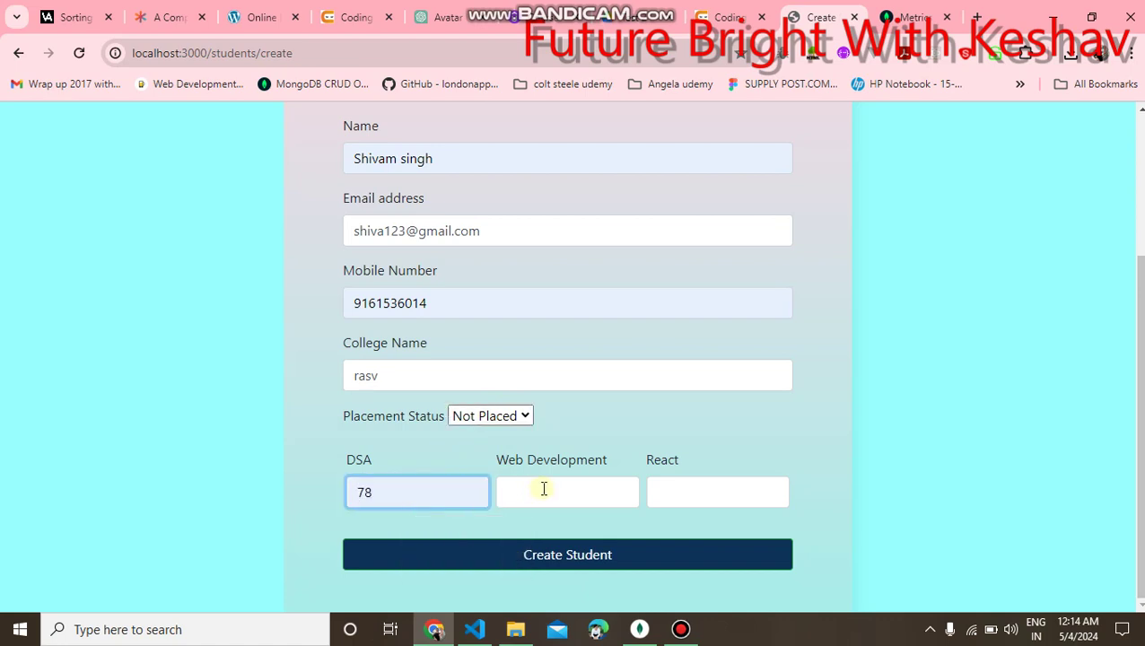
{"action": "left_click", "coordinate": [544, 489]}
{"action": "left_click", "coordinate": [582, 427]}
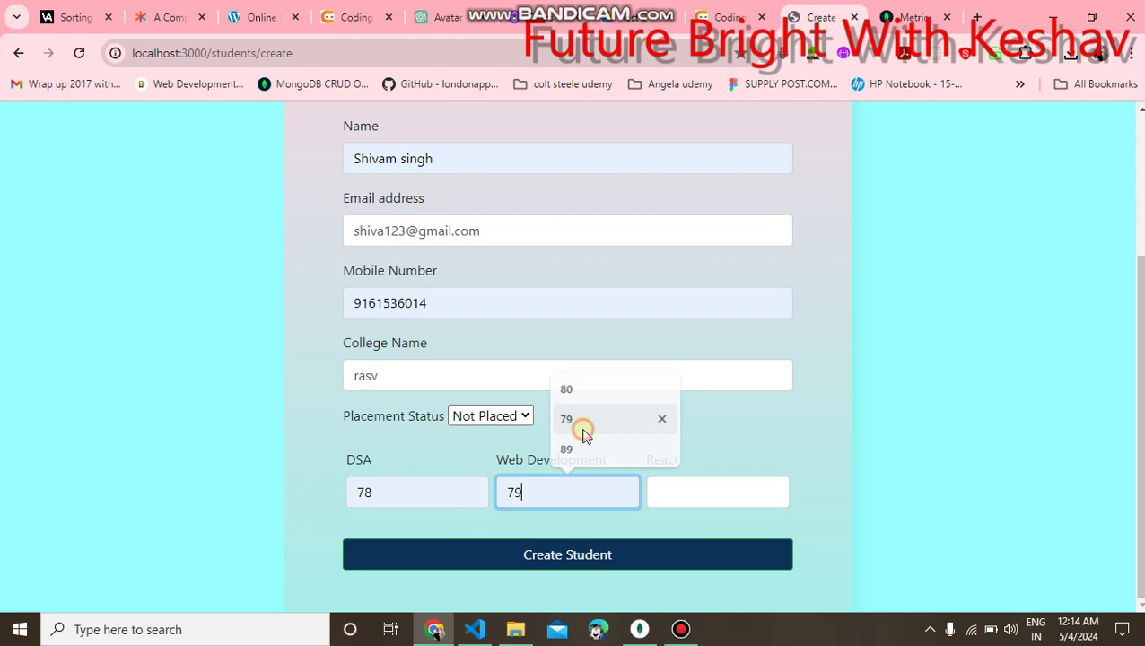
{"action": "left_click", "coordinate": [686, 497]}
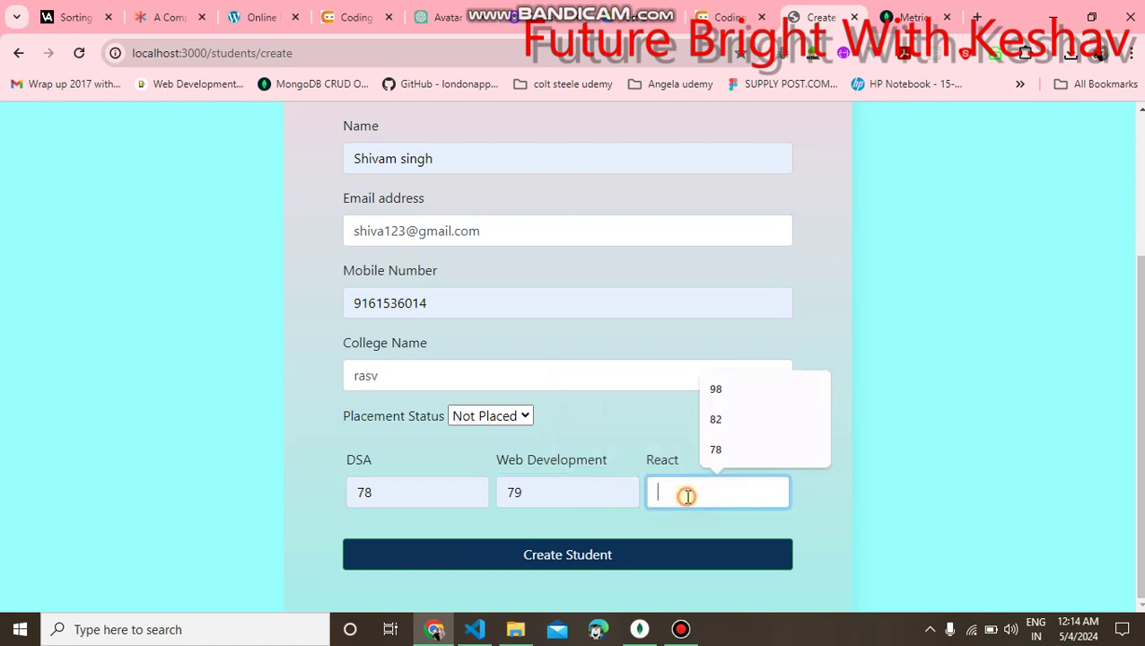
{"action": "left_click", "coordinate": [715, 422]}
{"action": "left_click", "coordinate": [573, 554]}
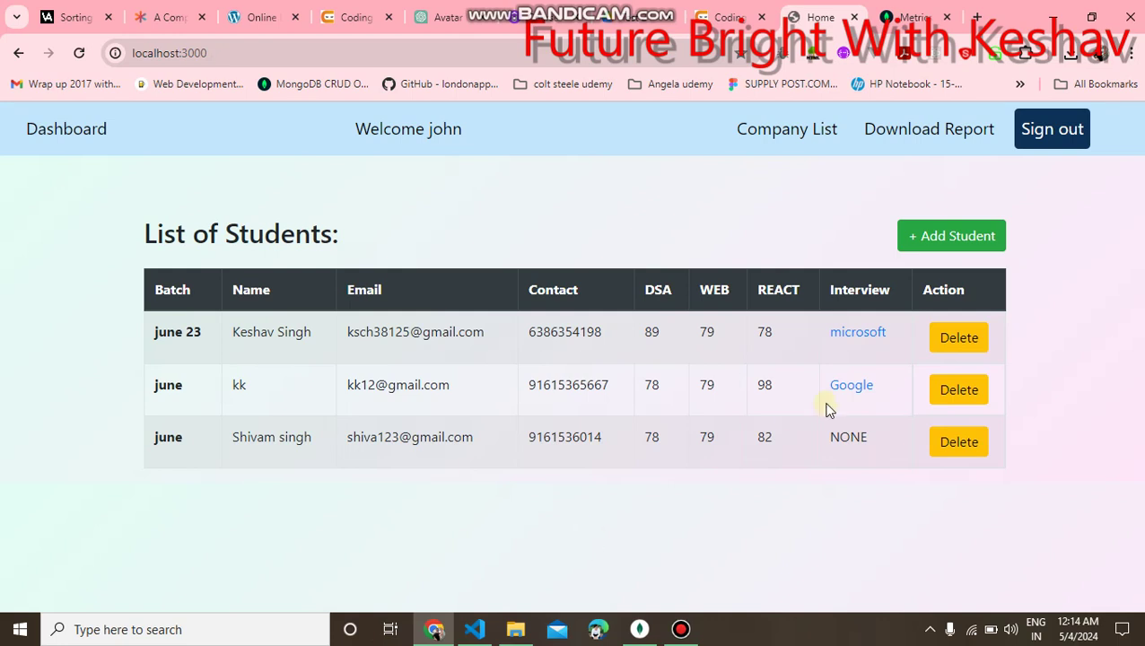
Check the new student's row (78, 79, 82, no interview), then go to Company List.
{"action": "left_click_drag", "start_coordinate": [324, 443], "coordinate": [238, 446]}
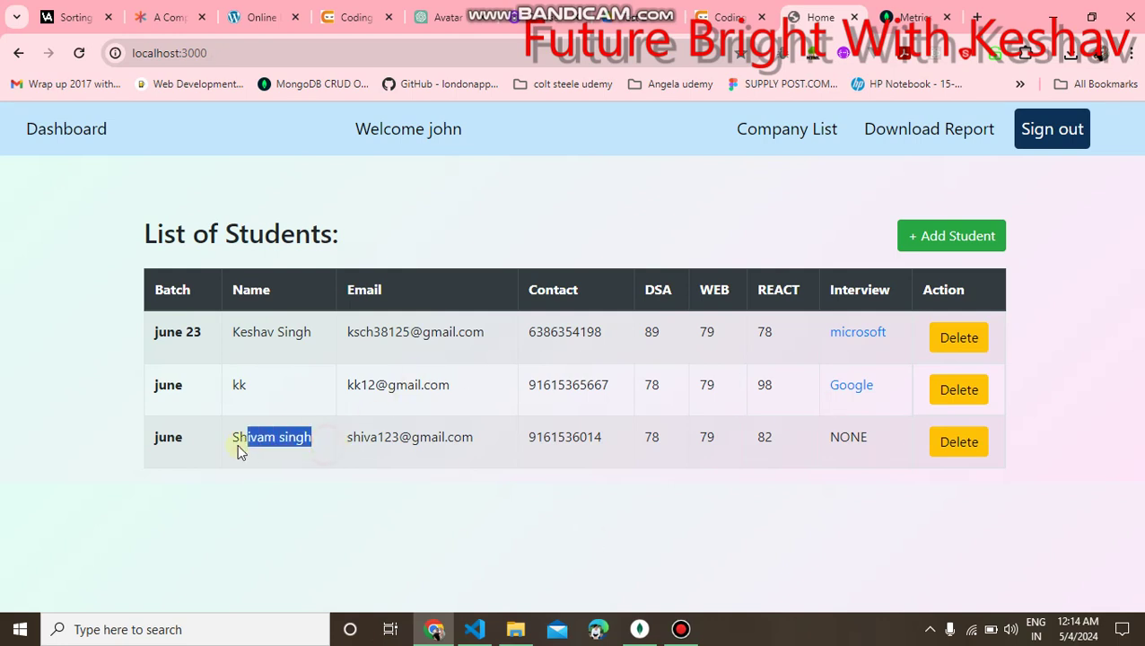
{"action": "left_click", "coordinate": [573, 499]}
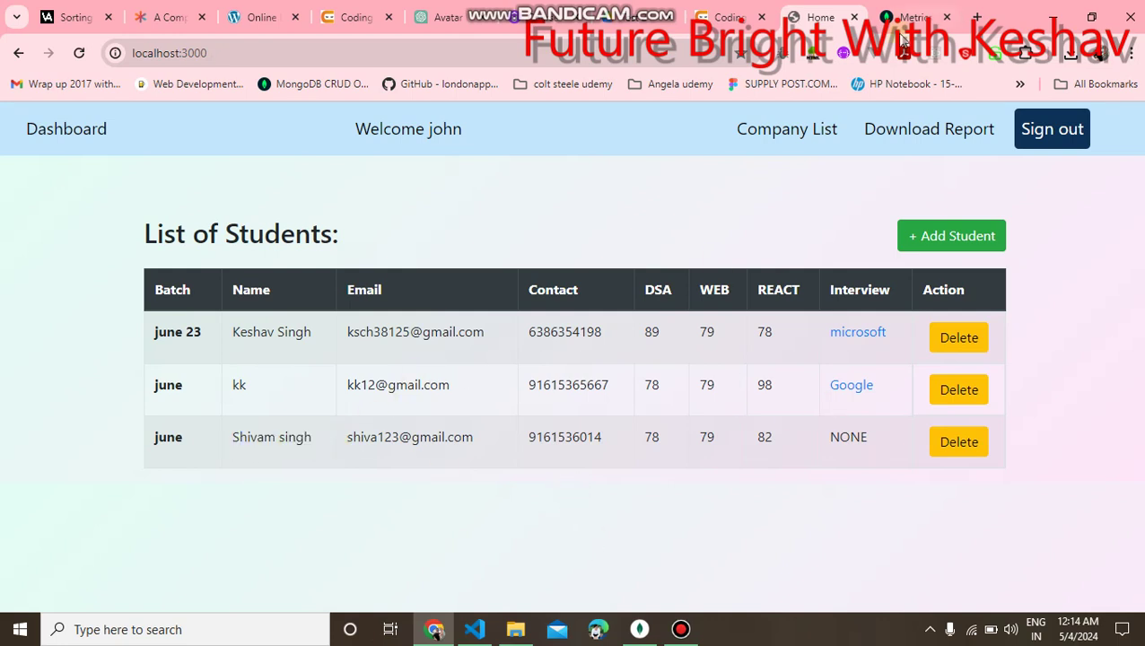
{"action": "left_click", "coordinate": [786, 131]}
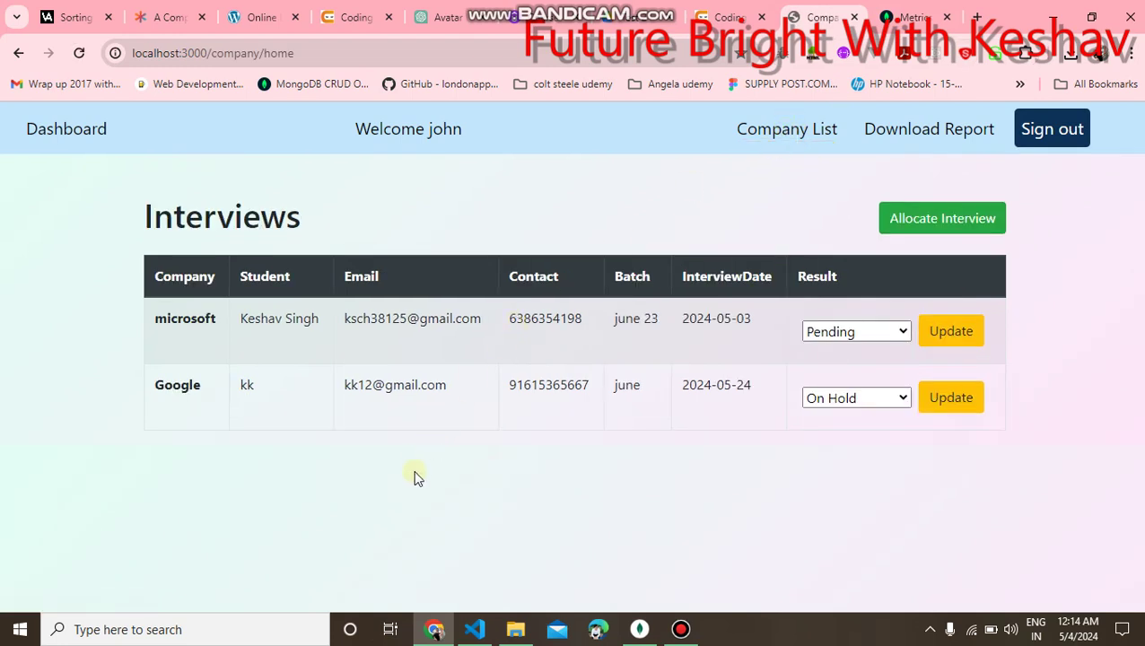
Review the microsoft and Google interviews, then open the Allocate Interview form.
{"action": "left_click_drag", "start_coordinate": [150, 273], "coordinate": [273, 334]}
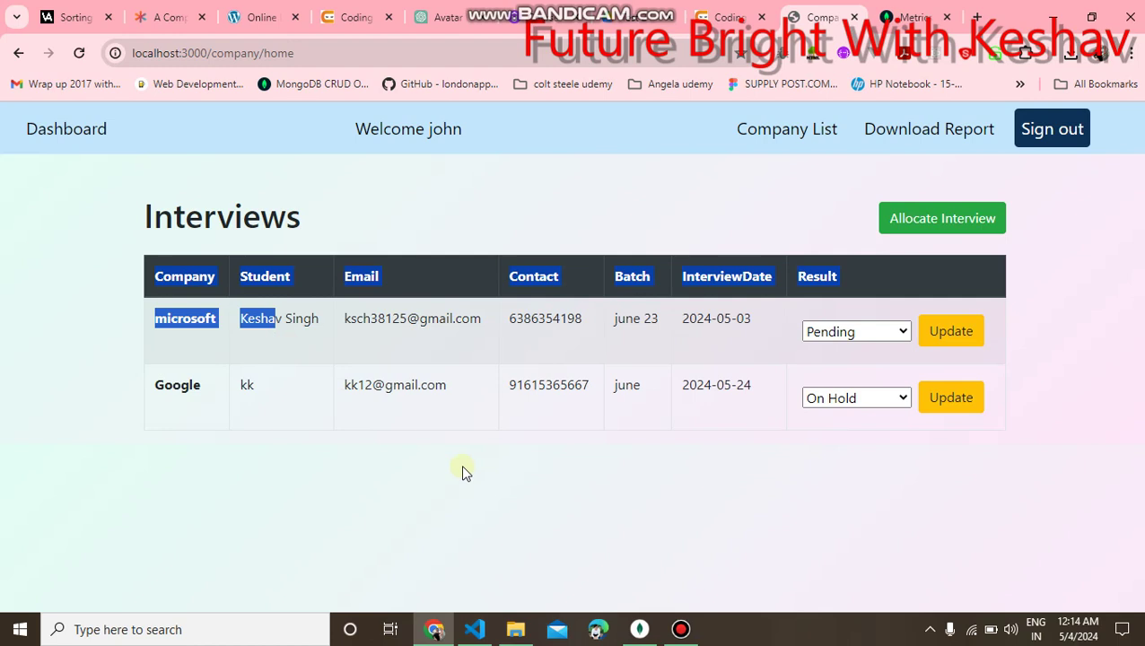
{"action": "left_click", "coordinate": [541, 444]}
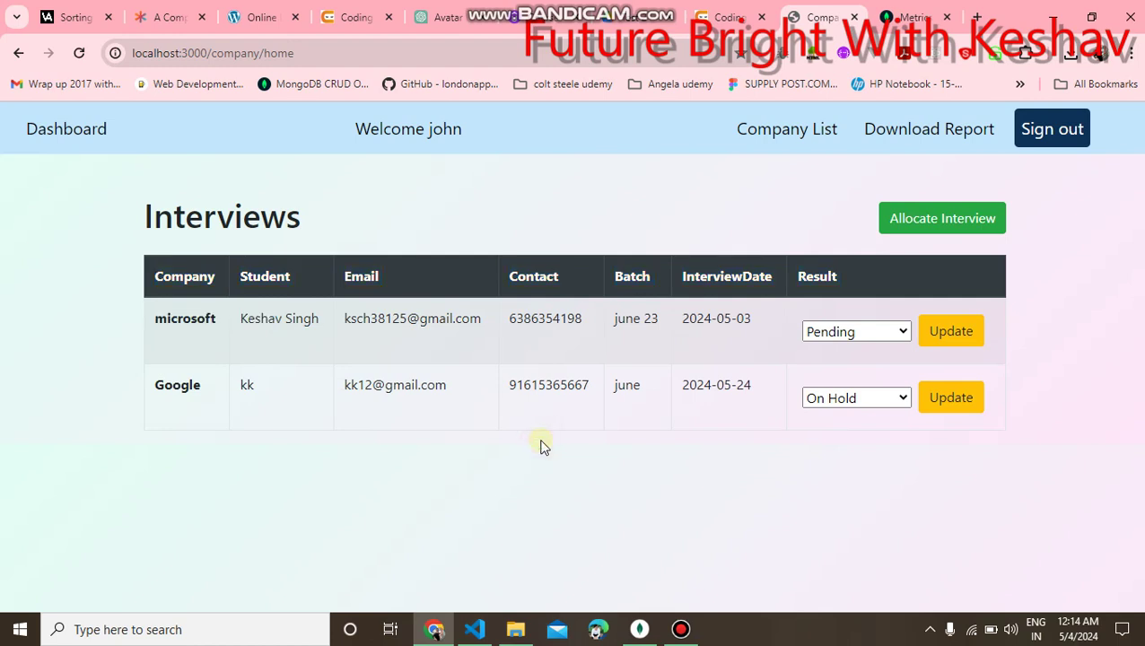
{"action": "left_click", "coordinate": [922, 219]}
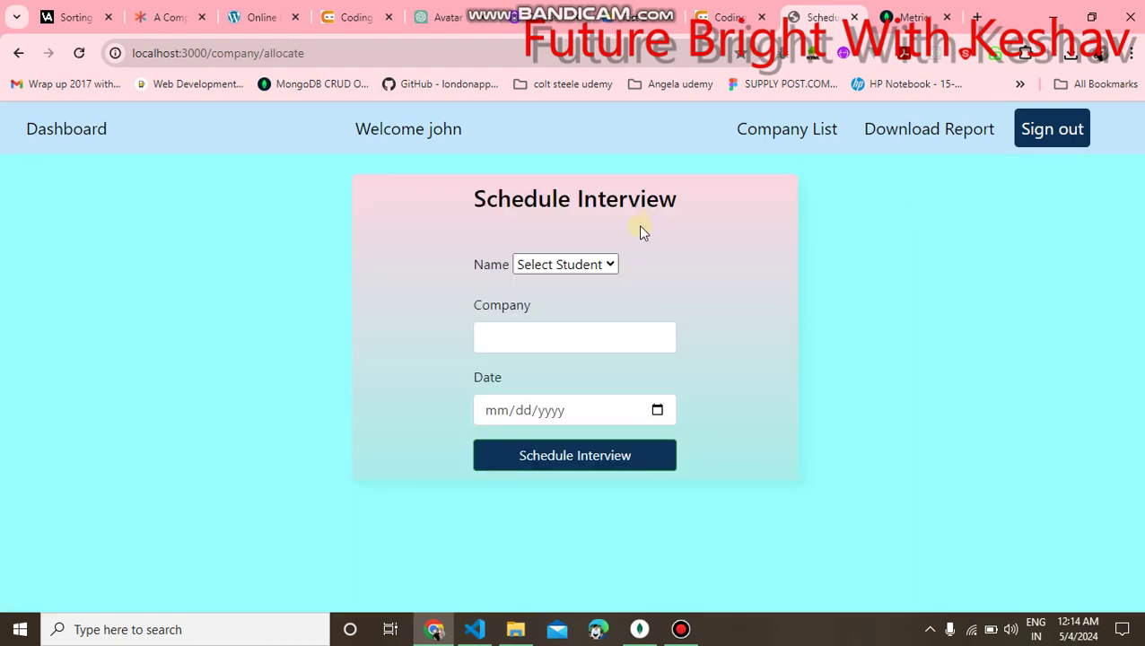
Schedule an hcl interview for the newly added student on 05/24/2024.
{"action": "left_click", "coordinate": [587, 267]}
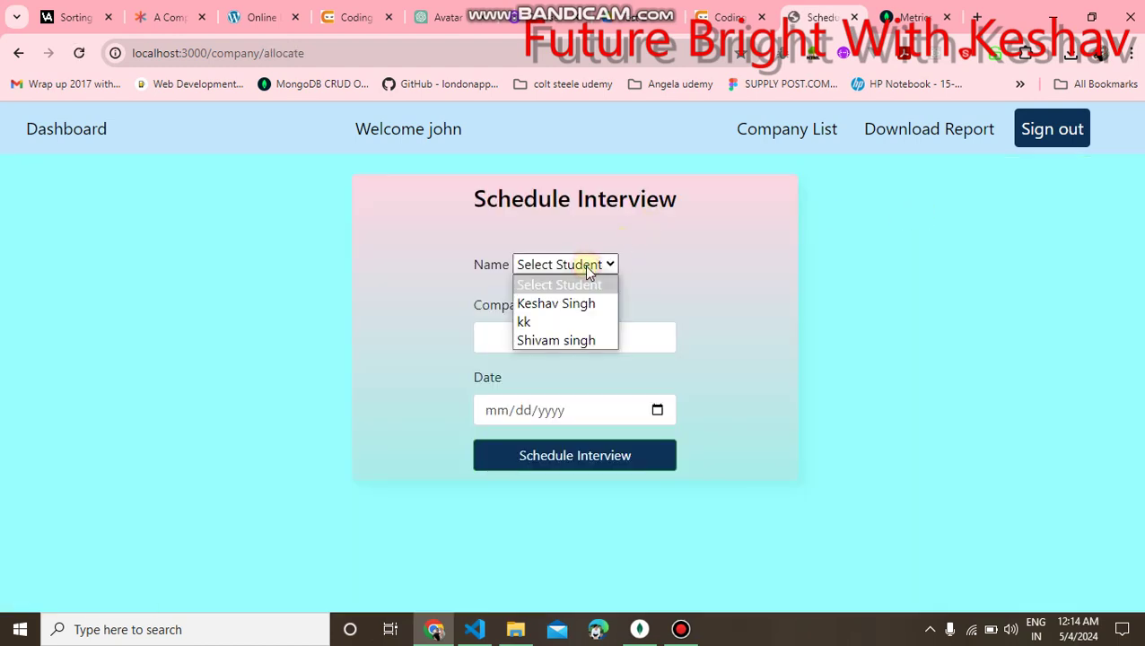
{"action": "left_click", "coordinate": [545, 340]}
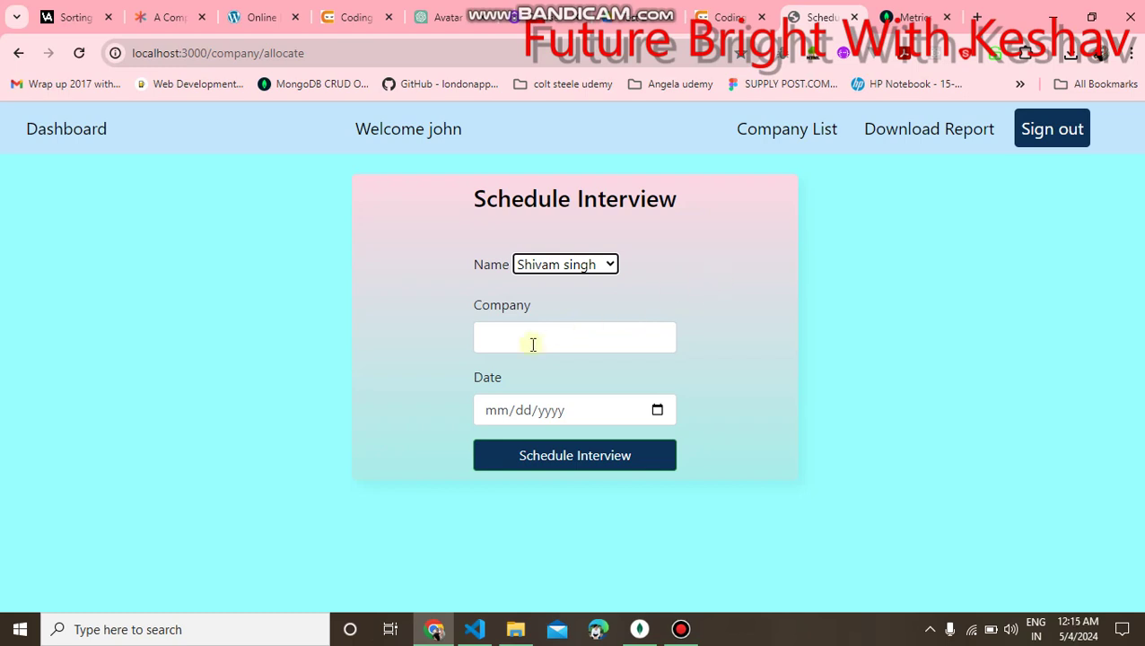
{"action": "left_click", "coordinate": [532, 344]}
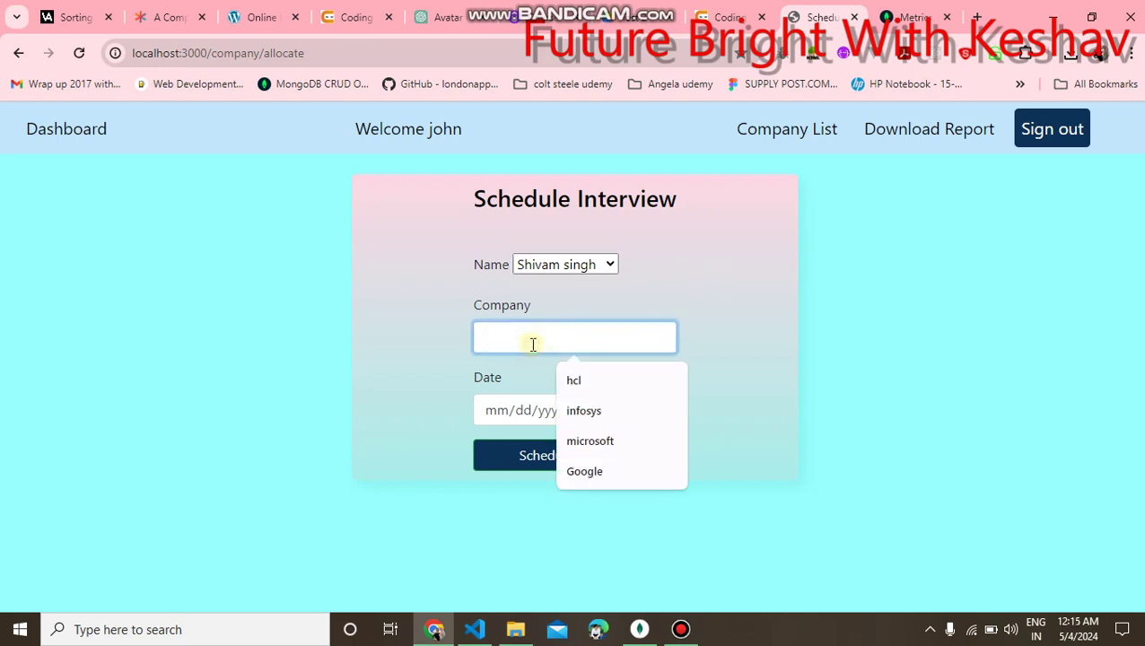
{"action": "left_click", "coordinate": [585, 380]}
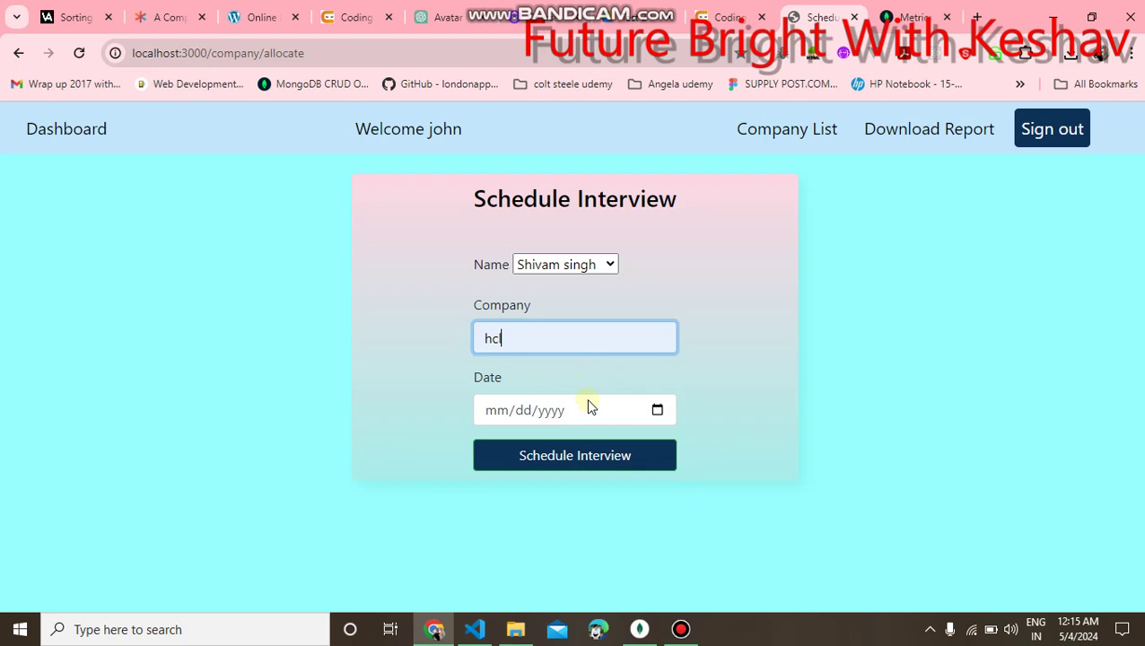
{"action": "left_click", "coordinate": [655, 409]}
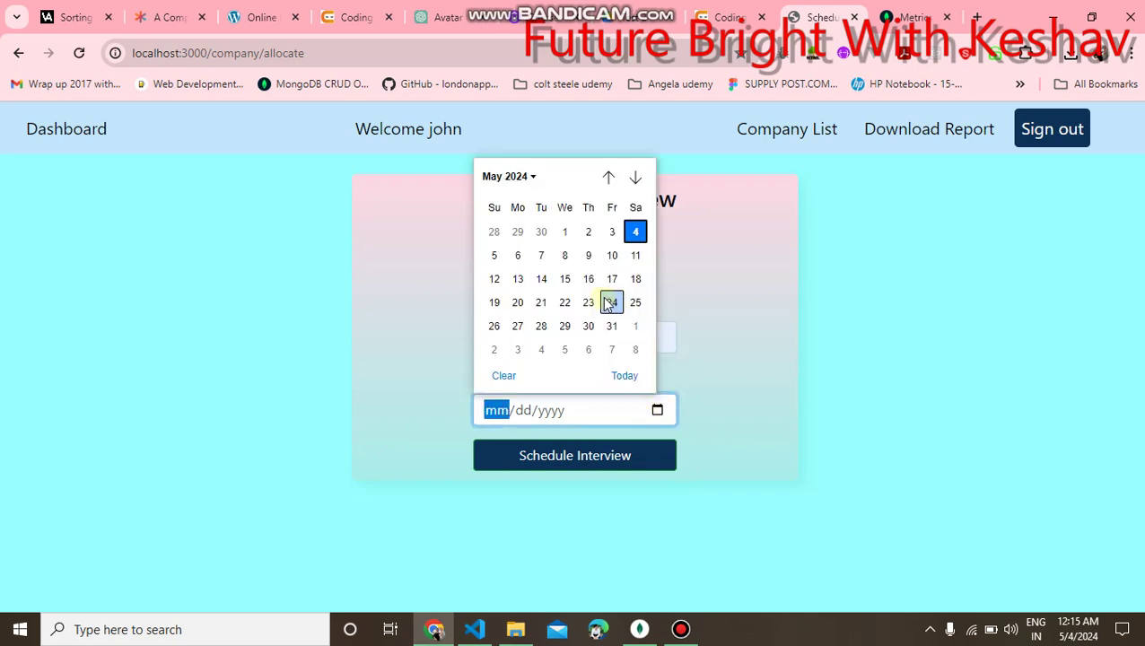
{"action": "left_click", "coordinate": [611, 302]}
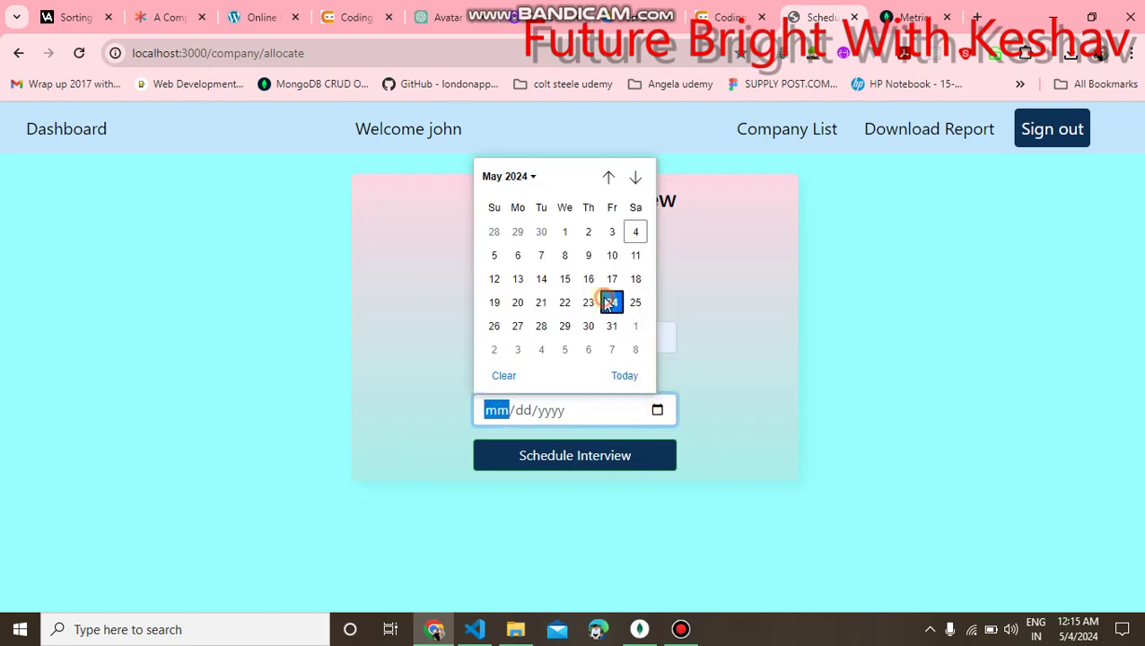
{"action": "left_click", "coordinate": [596, 457]}
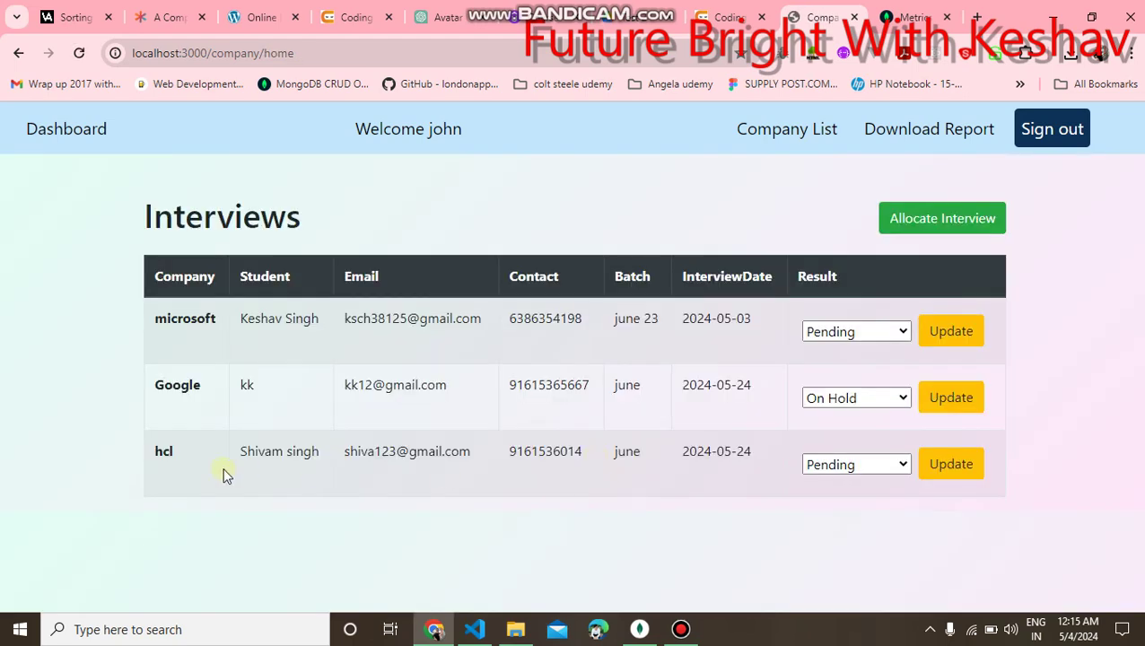
Change the hcl interview's result to Selected and save it with Update.
{"action": "left_click_drag", "start_coordinate": [117, 461], "coordinate": [736, 458]}
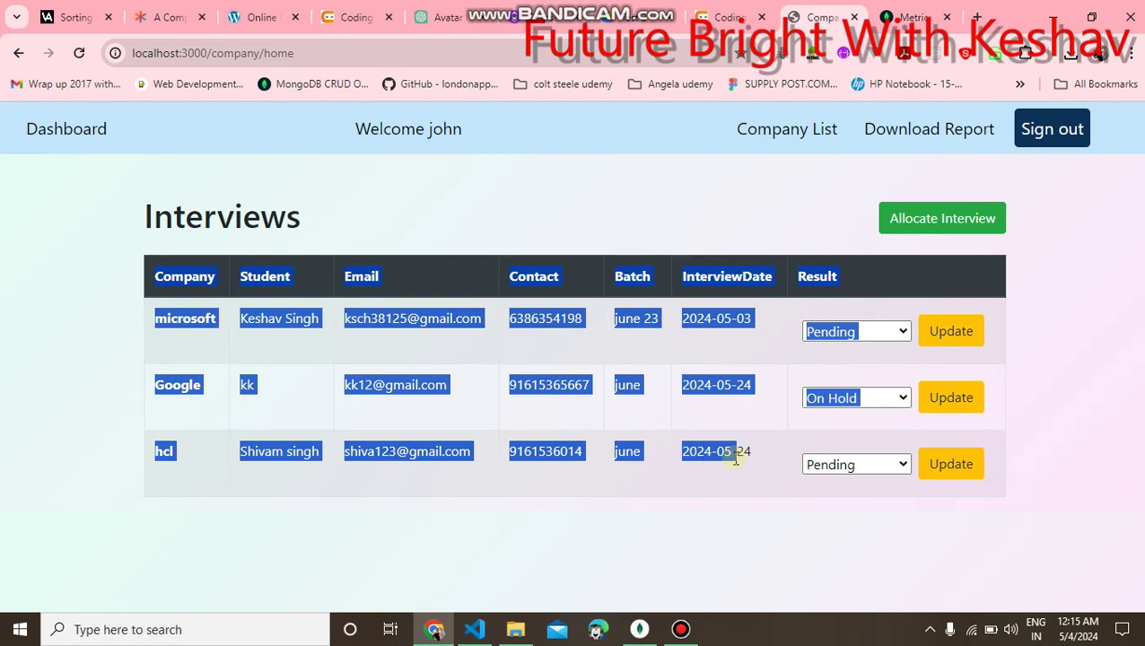
{"action": "left_click", "coordinate": [742, 478]}
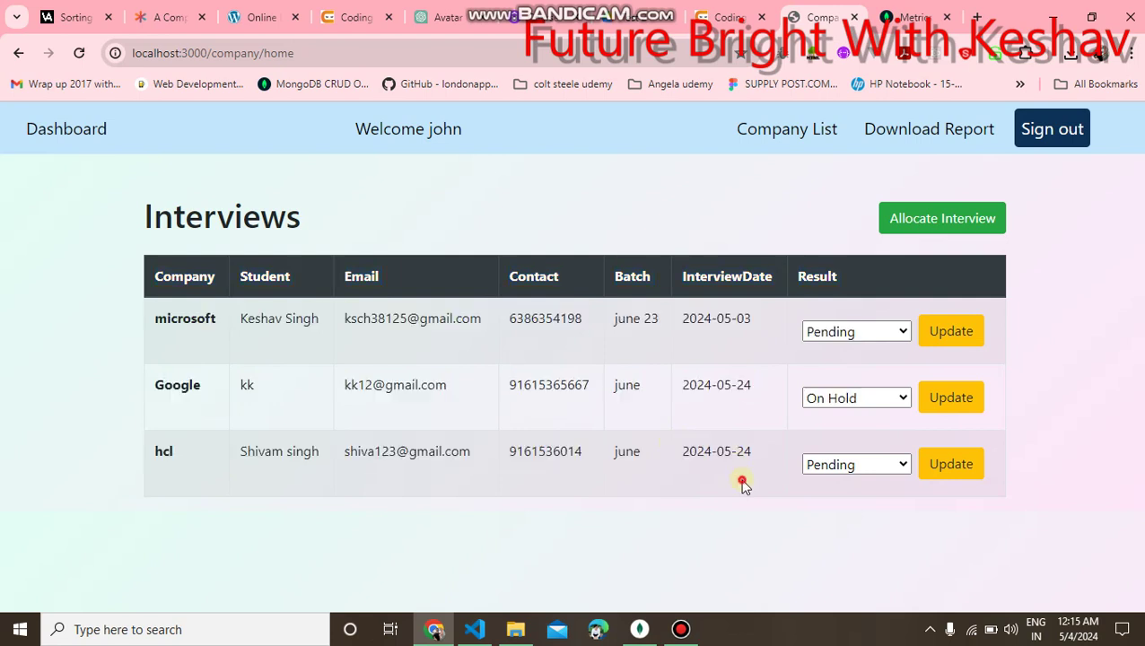
{"action": "left_click", "coordinate": [894, 465]}
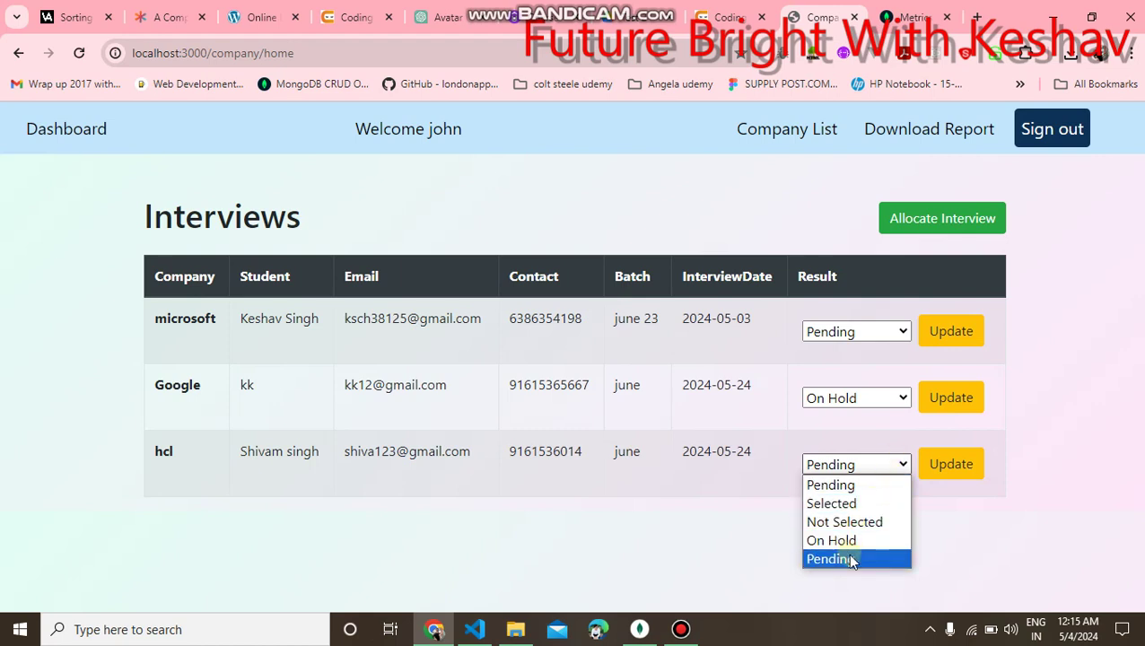
{"action": "left_click", "coordinate": [831, 504]}
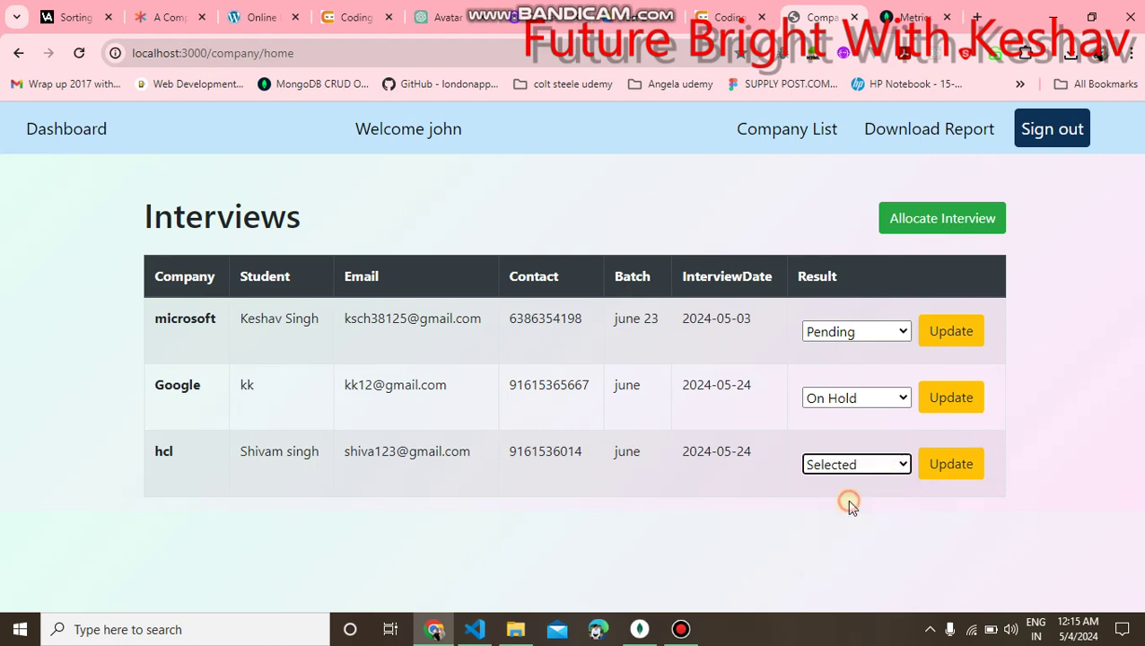
{"action": "left_click", "coordinate": [945, 472]}
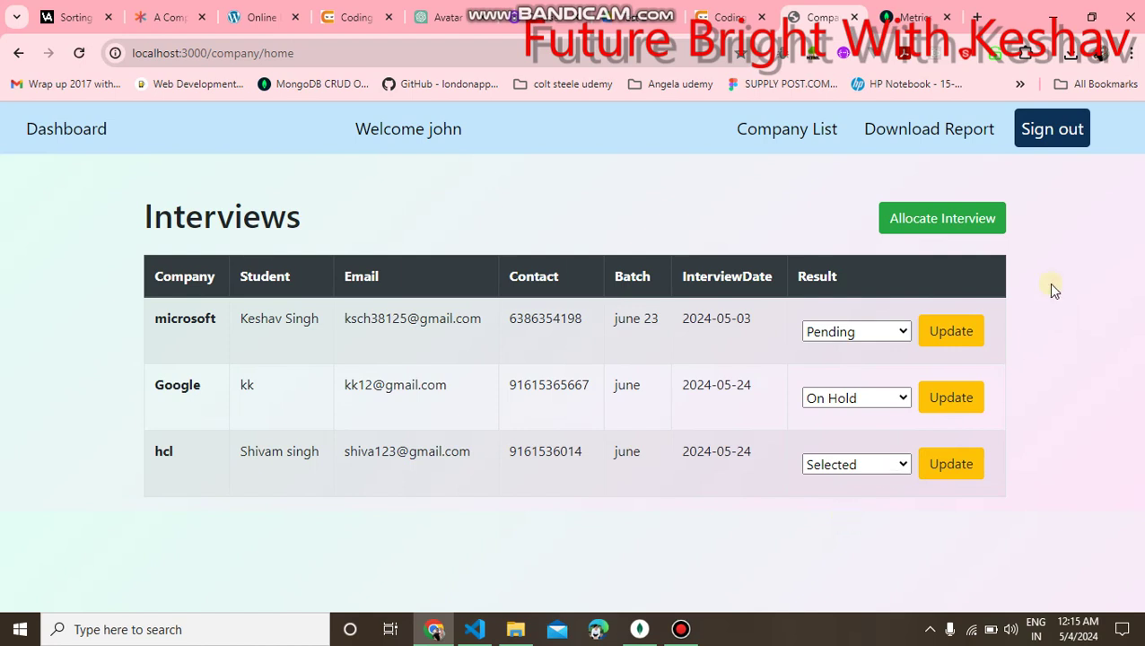
{"action": "left_click_drag", "start_coordinate": [1018, 255], "coordinate": [992, 235]}
{"action": "left_click", "coordinate": [767, 197]}
Download the interview report as a CSV file.
{"action": "left_click", "coordinate": [931, 131]}
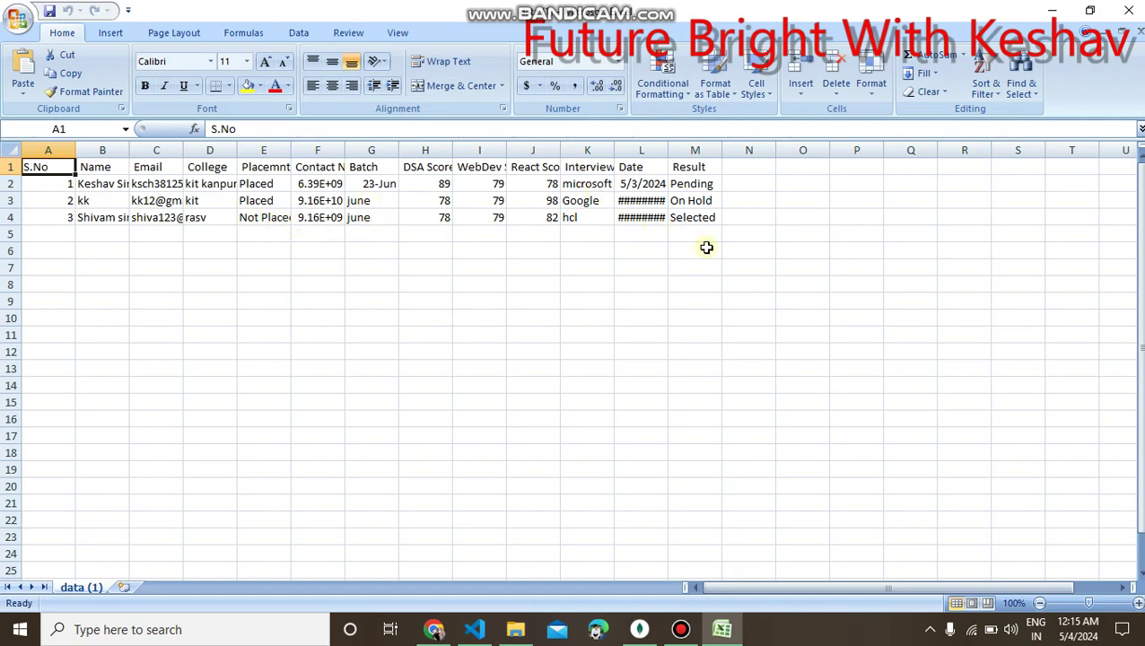
Close the spreadsheet and reopen the Dashboard's List of Students with all three students' interview companies.
{"action": "left_click", "coordinate": [1052, 10]}
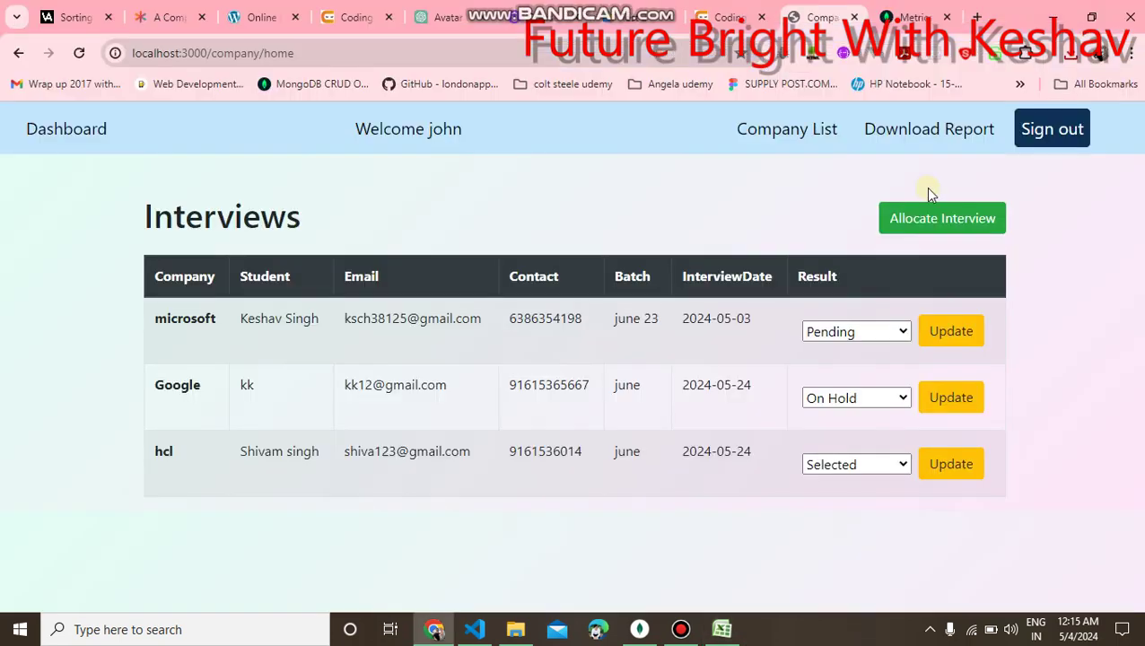
{"action": "left_click", "coordinate": [45, 131]}
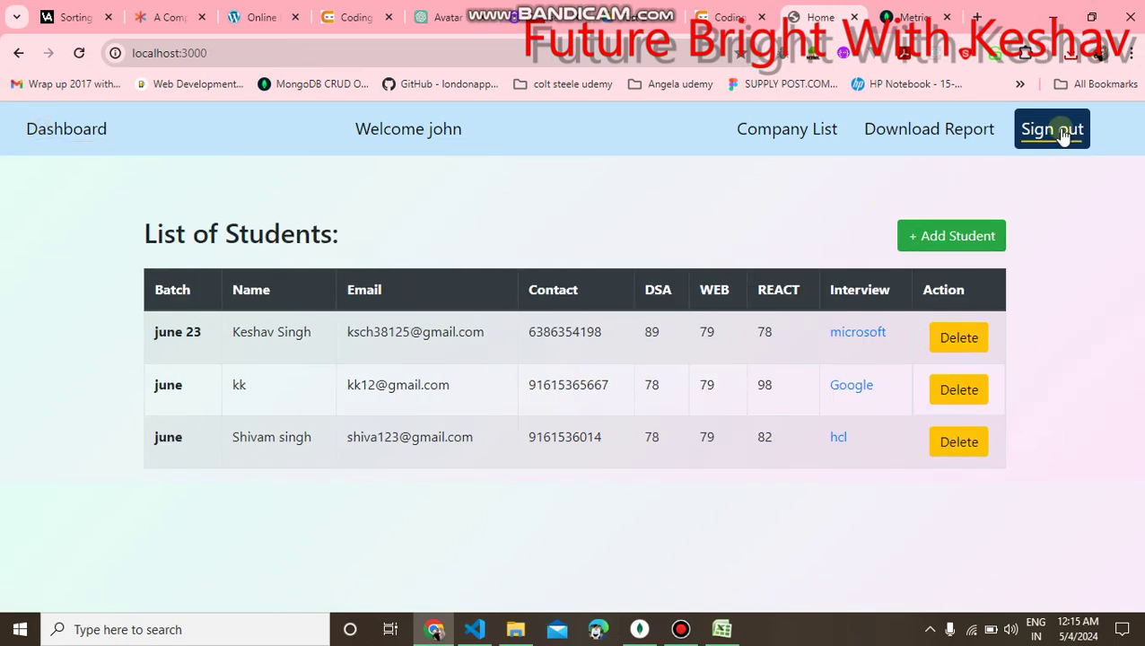
{"action": "left_click_drag", "start_coordinate": [385, 128], "coordinate": [314, 133]}
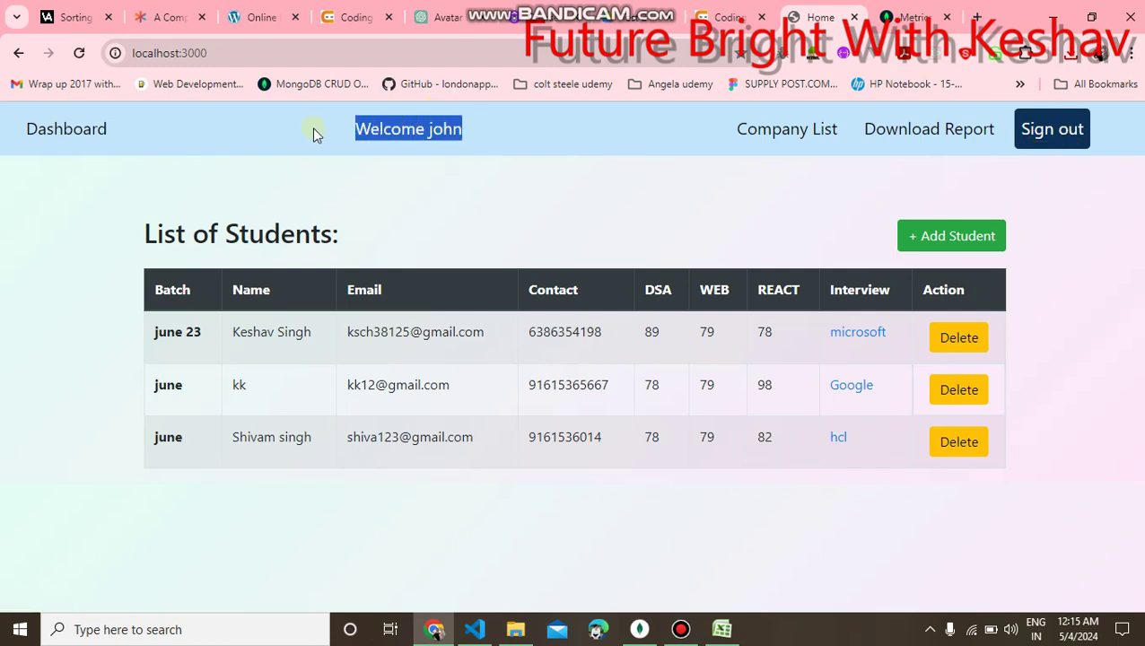
{"action": "left_click", "coordinate": [379, 164]}
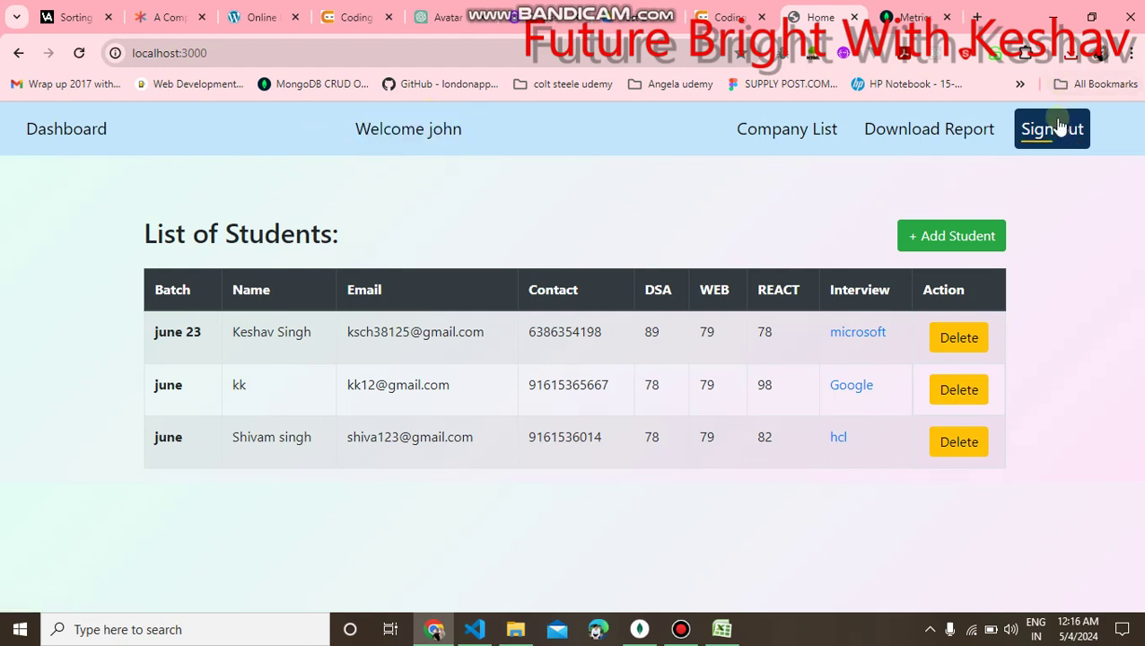
Sign out of the app, landing on the Sign In page at localhost:3000/users/signin.
{"action": "left_click", "coordinate": [1058, 128]}
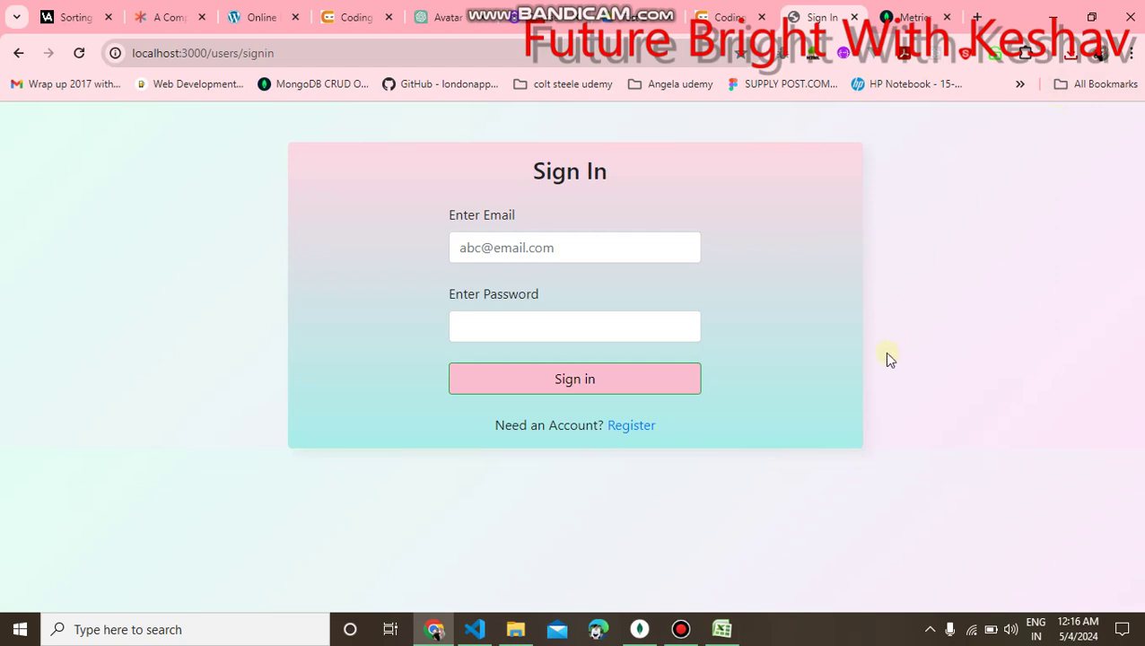
{"action": "left_click_drag", "start_coordinate": [879, 443], "coordinate": [432, 255]}
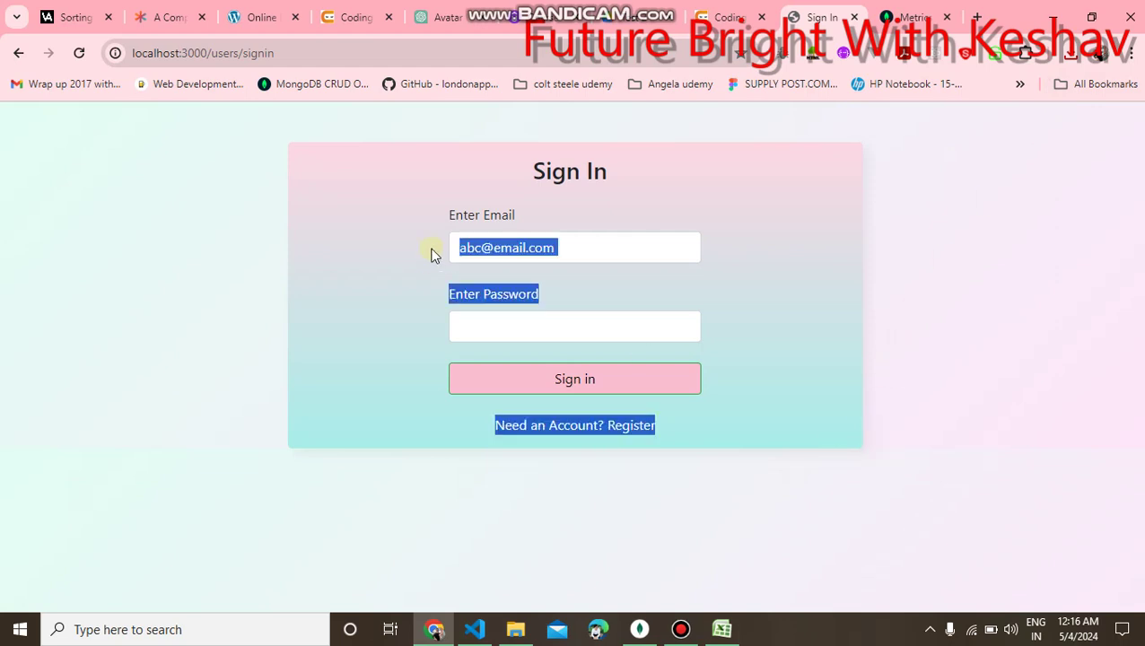
{"action": "left_click", "coordinate": [883, 320]}
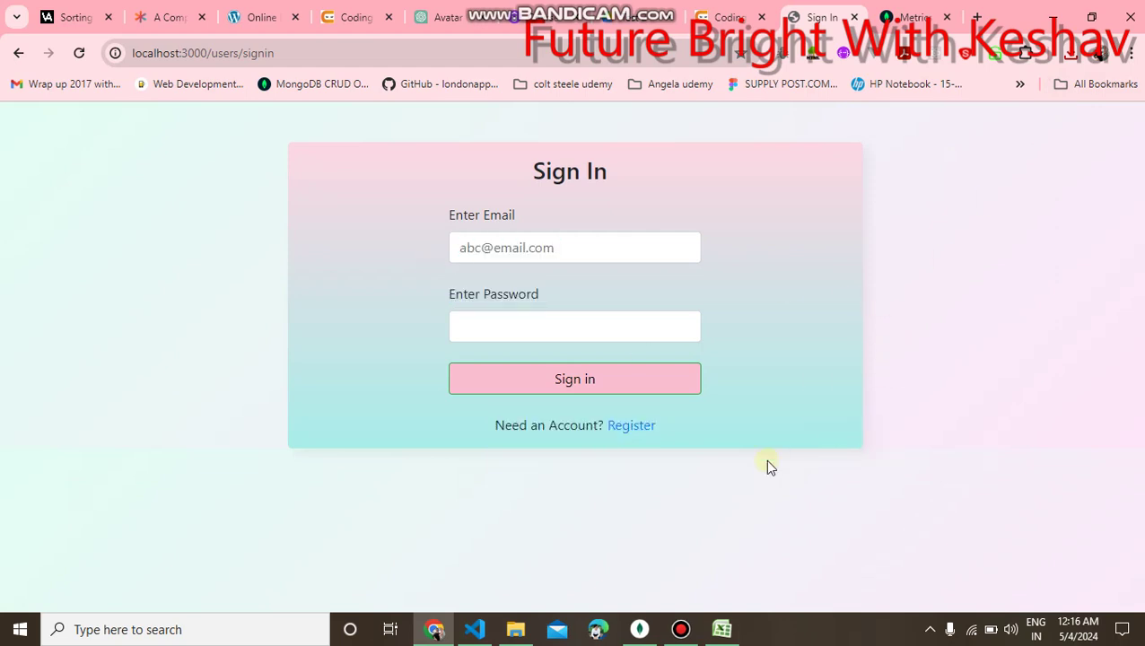
{"action": "left_click", "coordinate": [681, 629]}
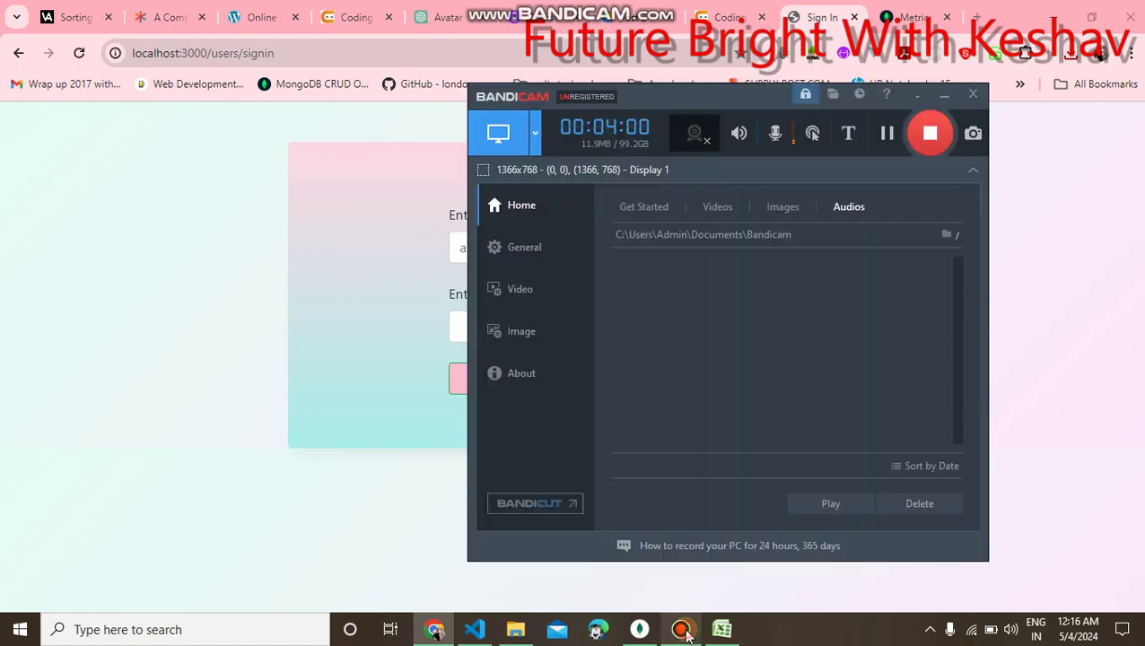